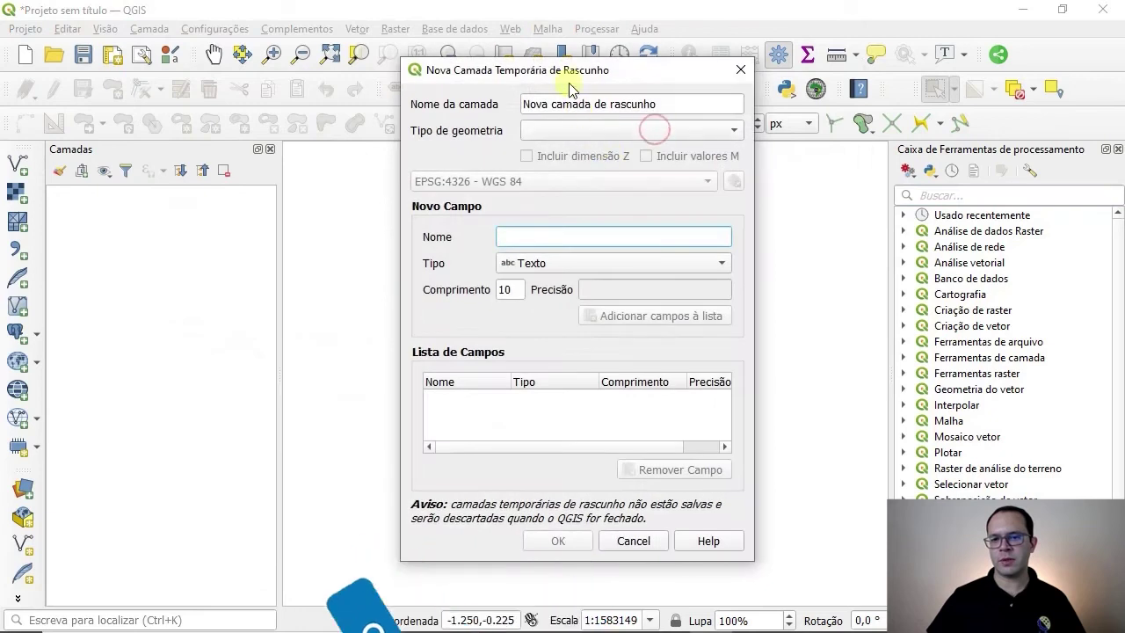
Create a temporary scratch layer named Teste1 with Polígono geometry and EPSG:4326 - WGS 84.
drag(567, 72, 536, 52)
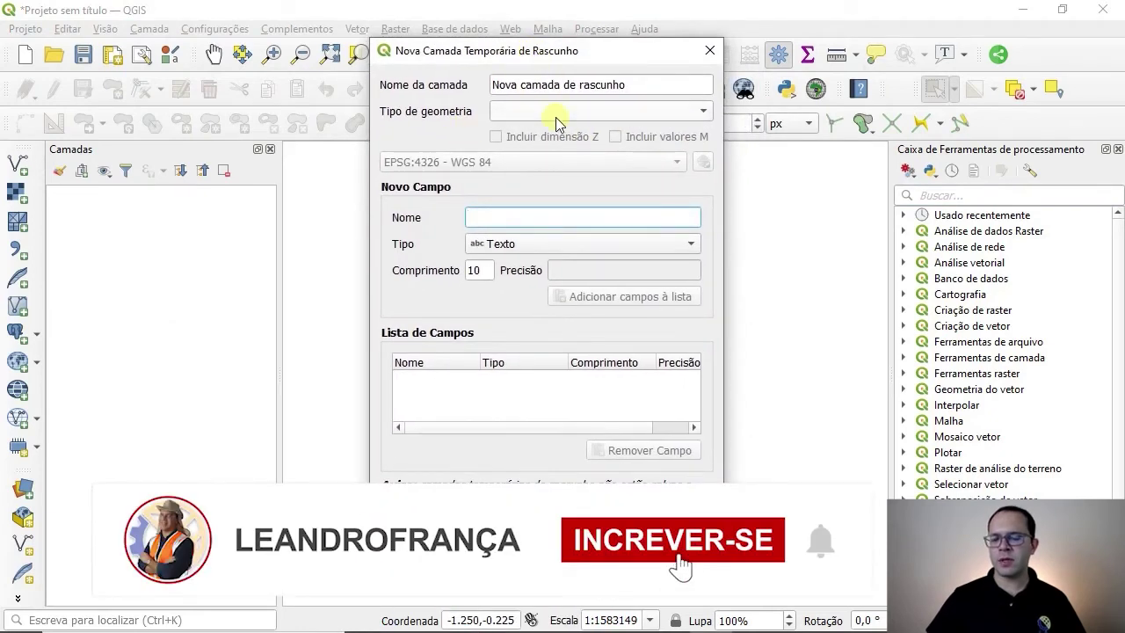
click(556, 115)
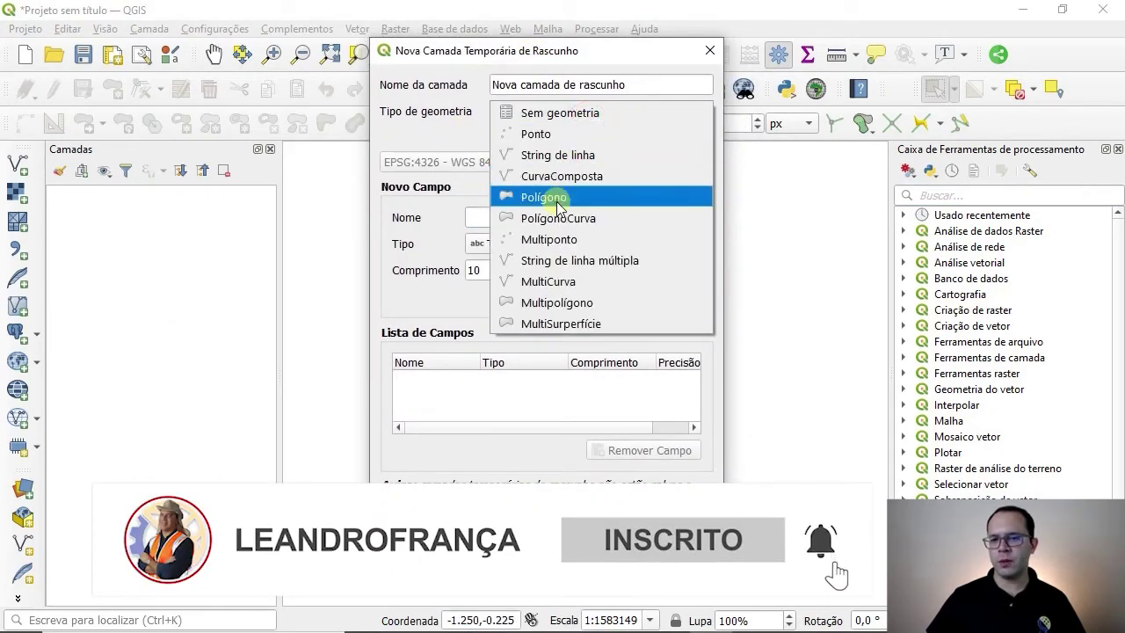
click(559, 199)
drag(475, 56, 495, 51)
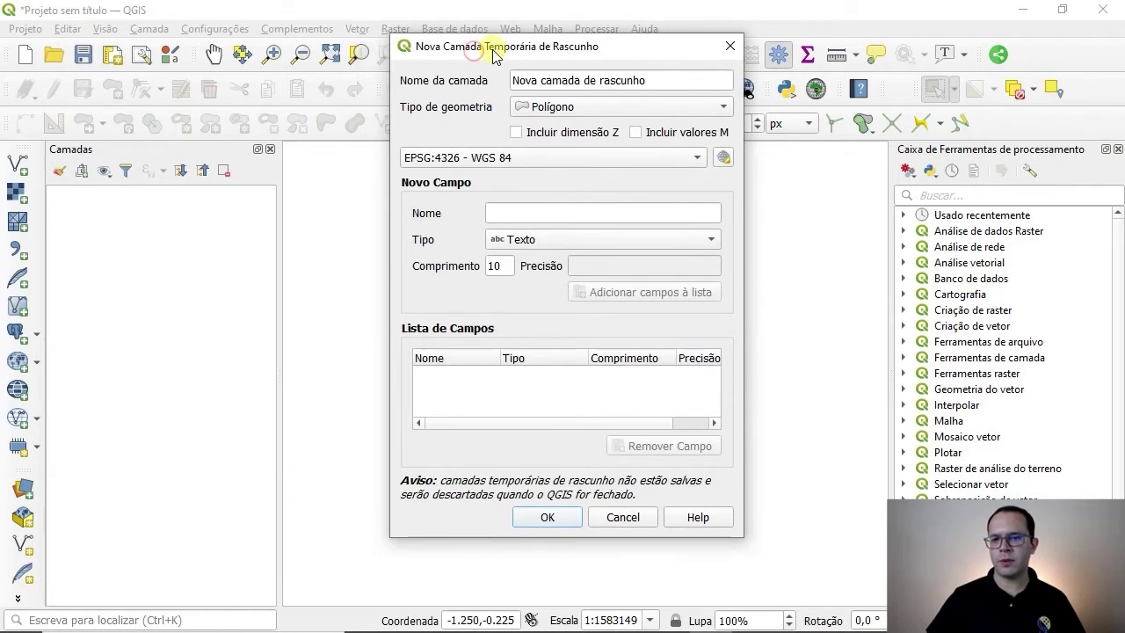
drag(656, 82, 505, 78)
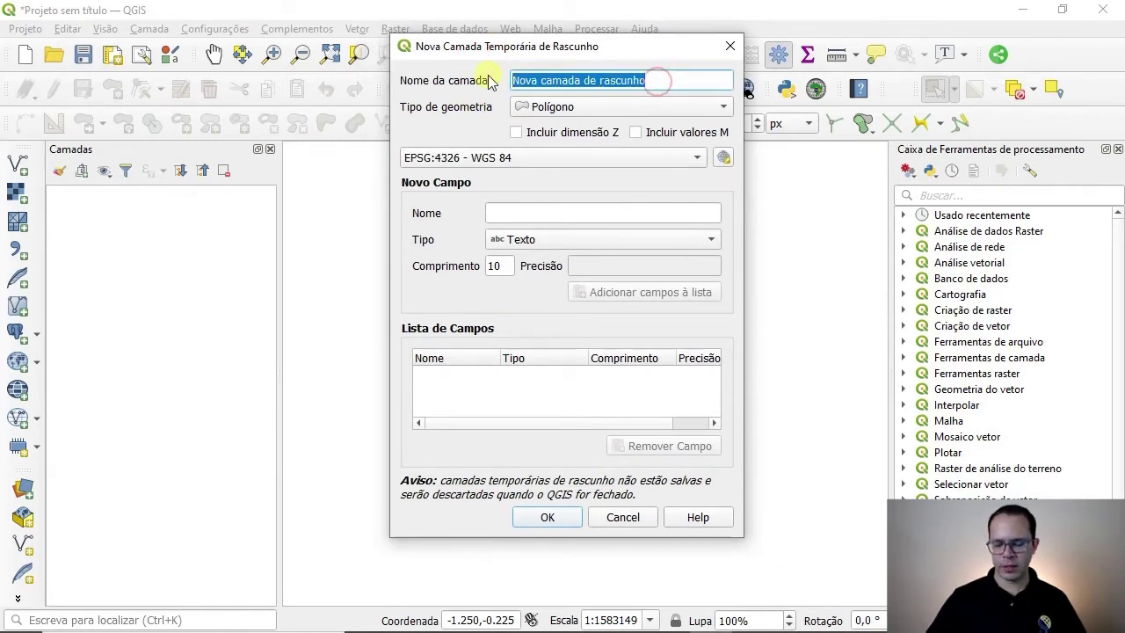
text(Teste1)
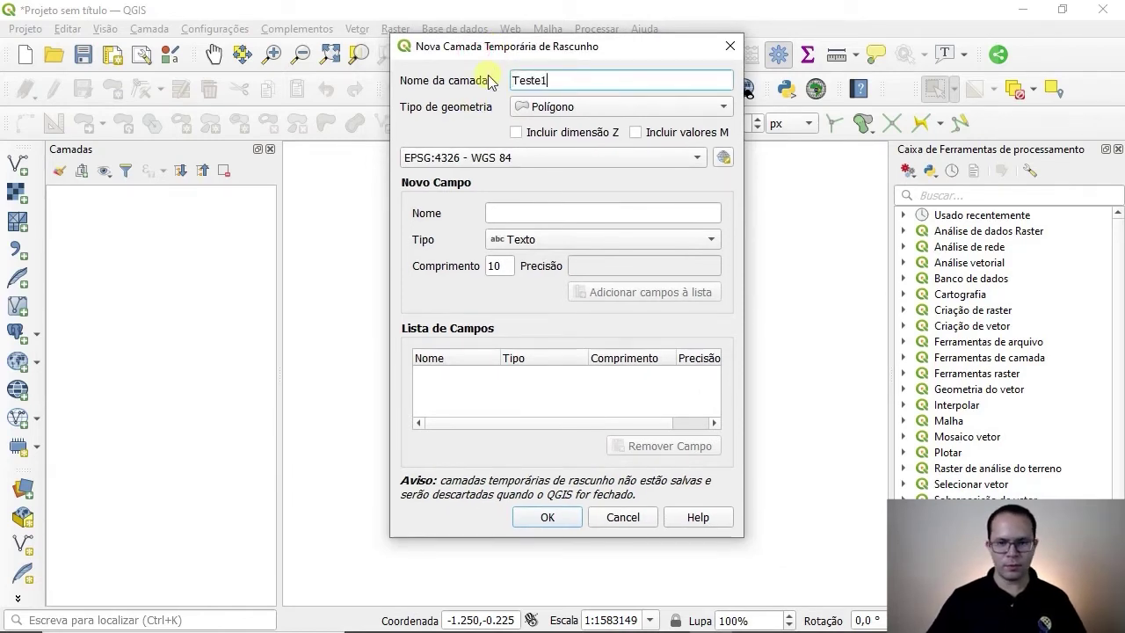
click(557, 113)
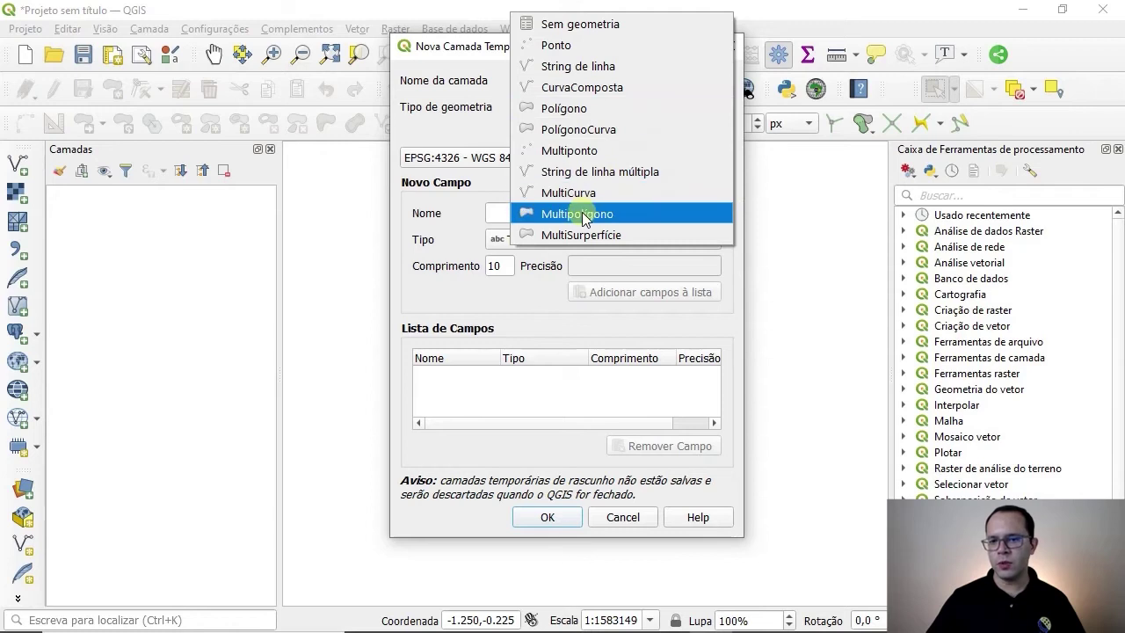
click(589, 110)
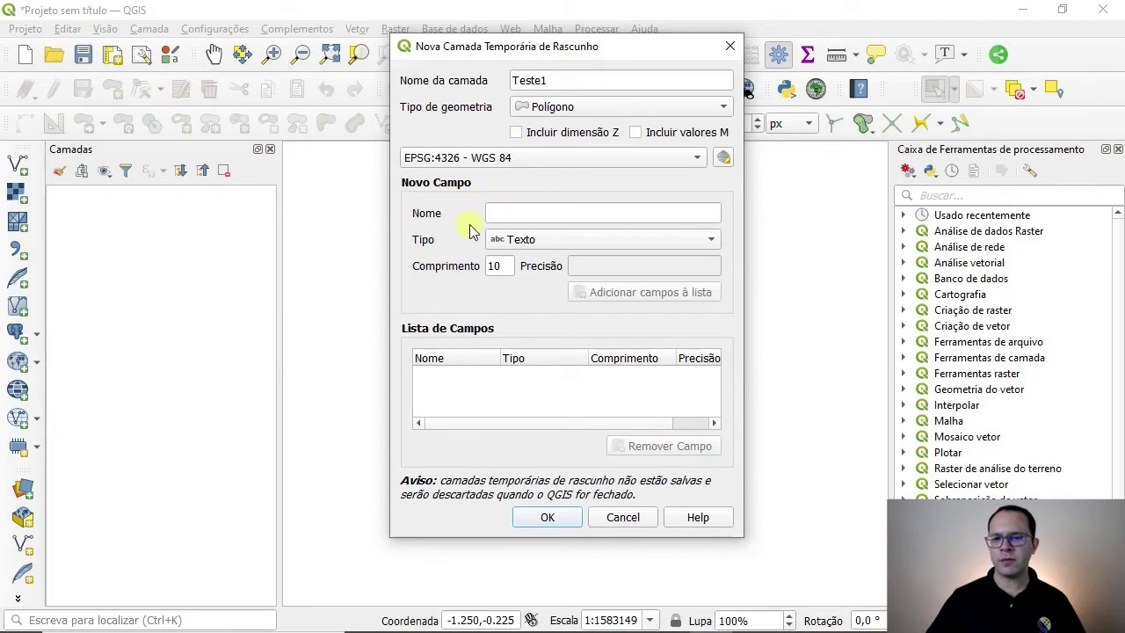
click(547, 517)
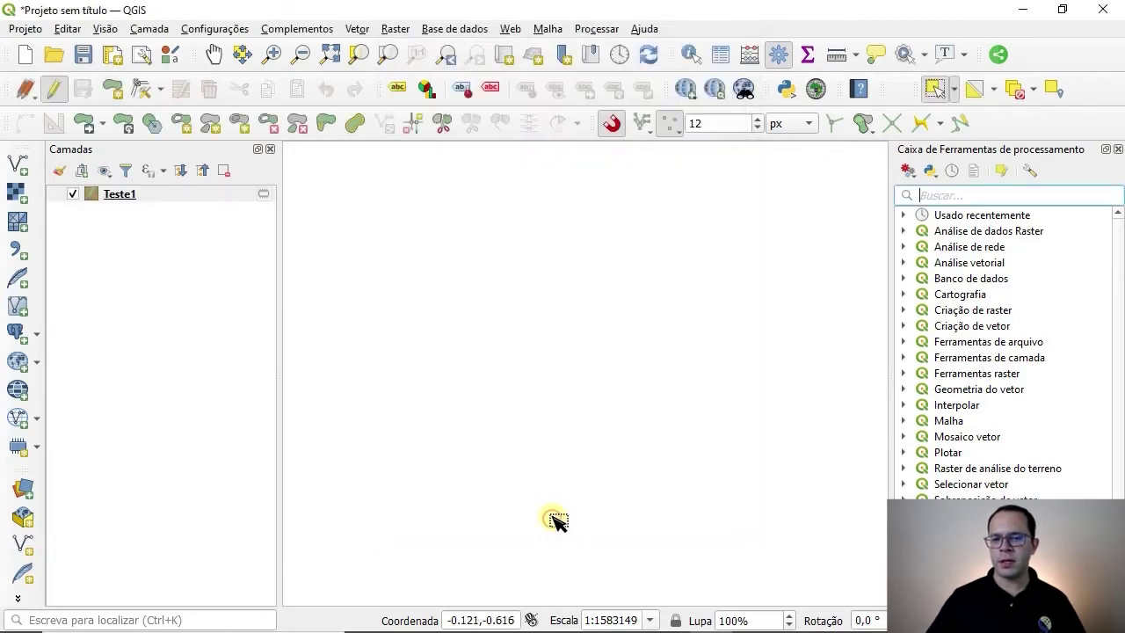
Draw a roughly round eight-vertex polygon in the Teste1 layer, in the upper-left part of the map.
click(124, 196)
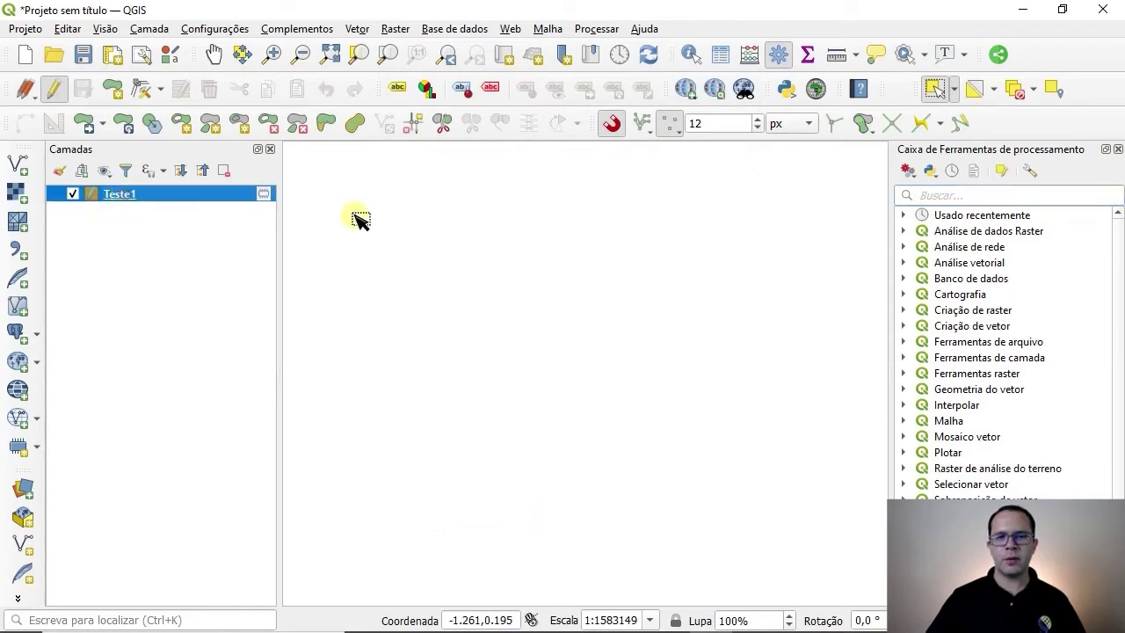
click(112, 90)
click(405, 202)
click(363, 255)
click(381, 363)
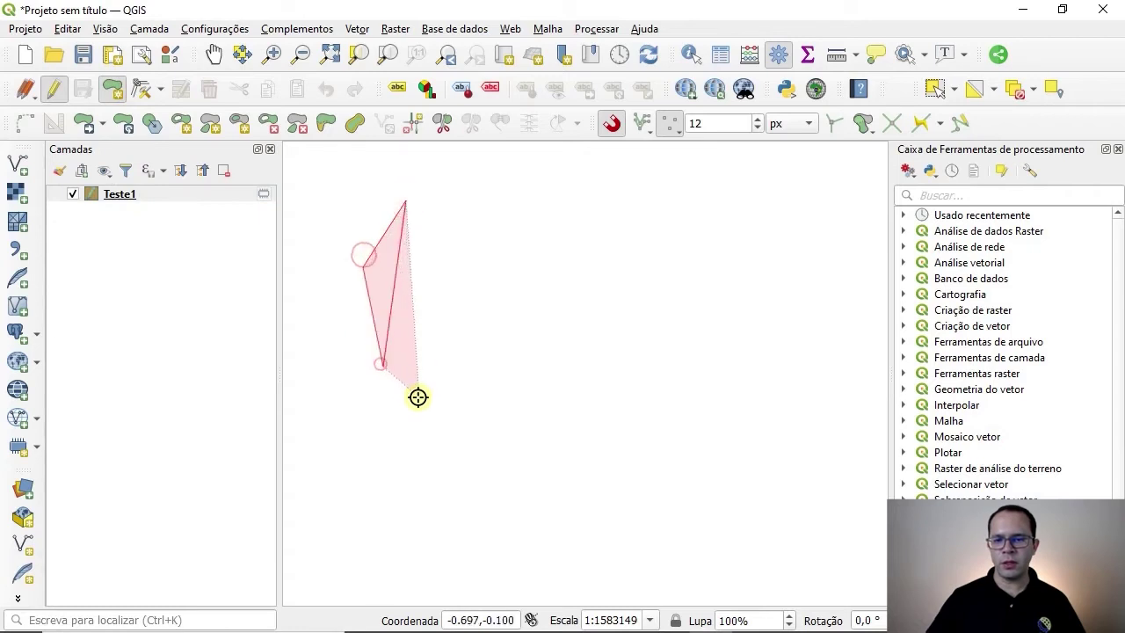
click(442, 399)
click(577, 360)
click(590, 281)
click(552, 205)
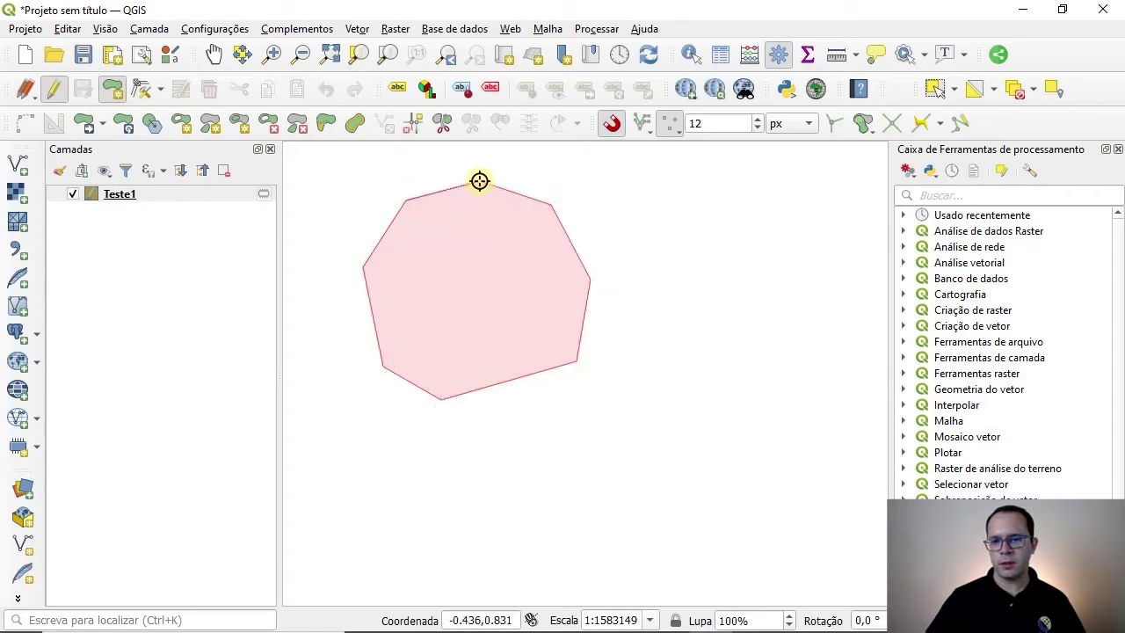
right_click(479, 181)
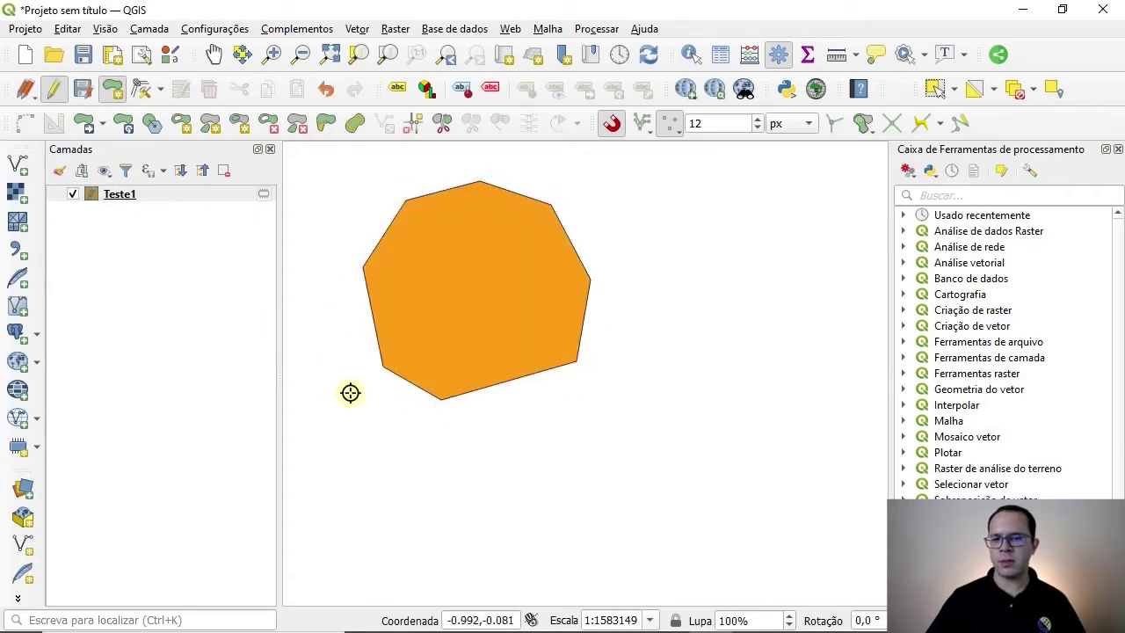
Draw a second, twelve-vertex polygon overlapping the first one's right side, with a self-crossing triangular tail at its lower right, and save the layer edits.
click(591, 442)
click(552, 399)
click(534, 327)
click(560, 262)
click(612, 227)
click(672, 233)
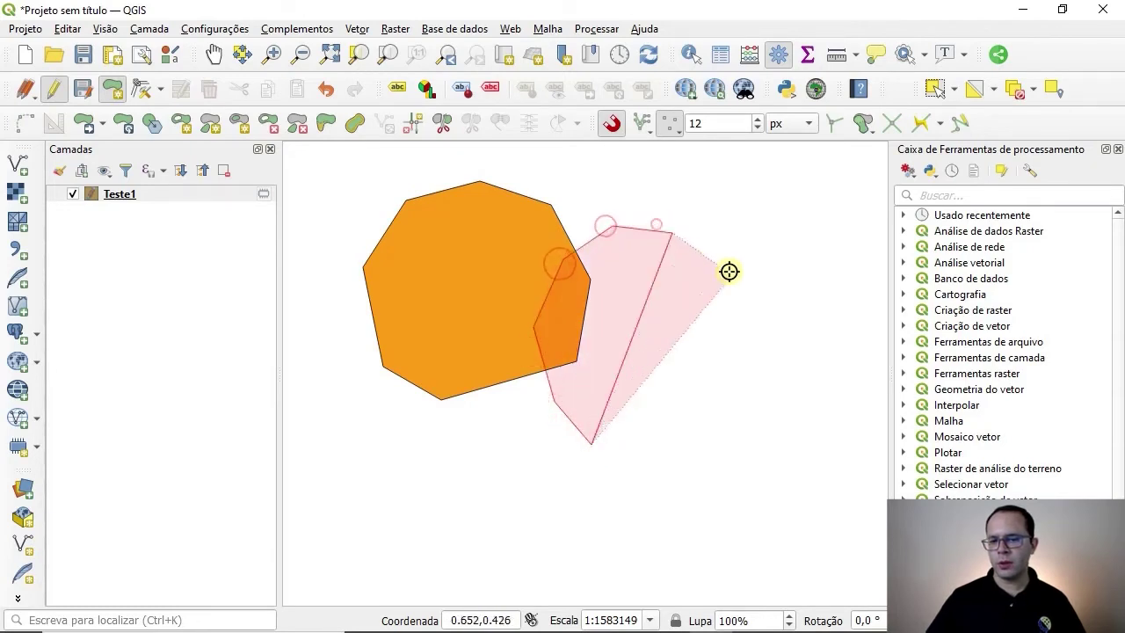
click(740, 288)
click(759, 338)
click(740, 400)
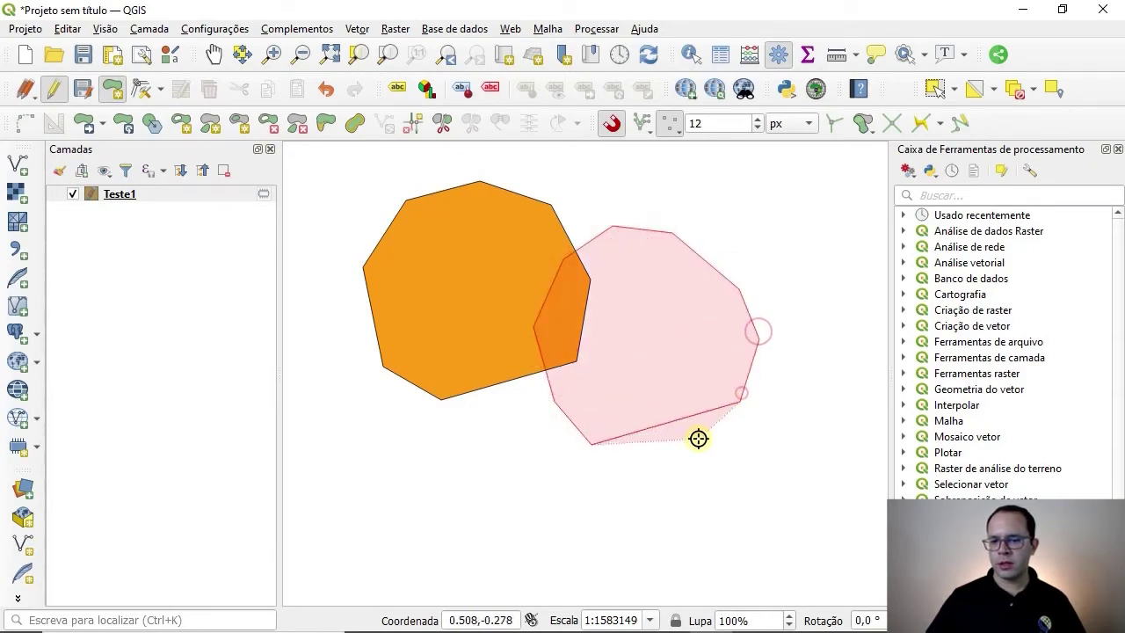
click(647, 490)
click(730, 484)
click(679, 435)
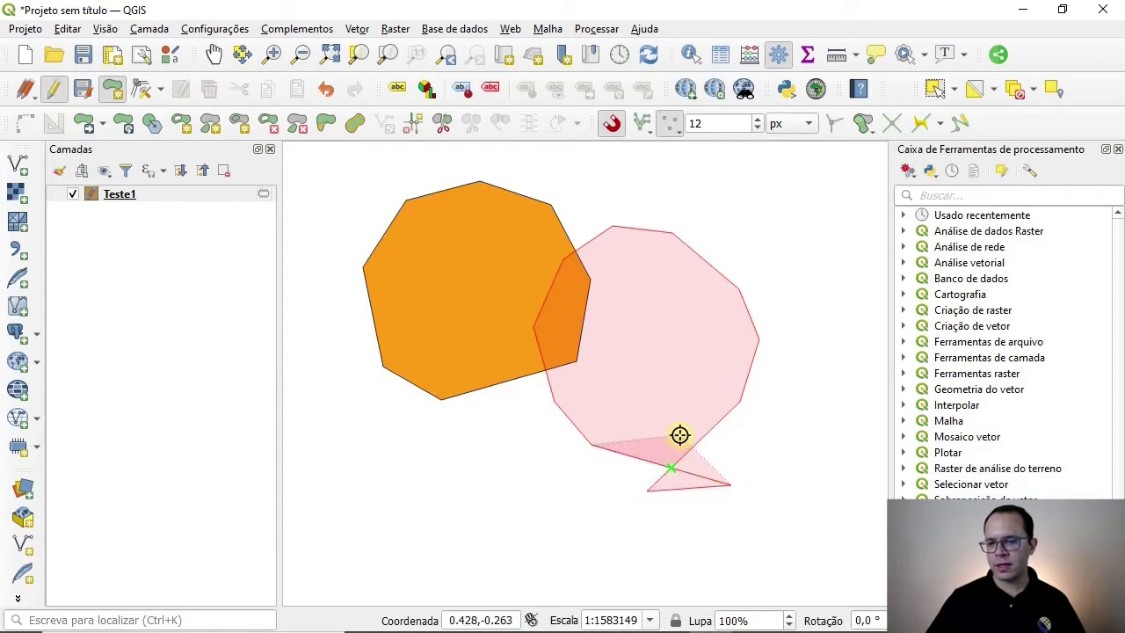
right_click(678, 434)
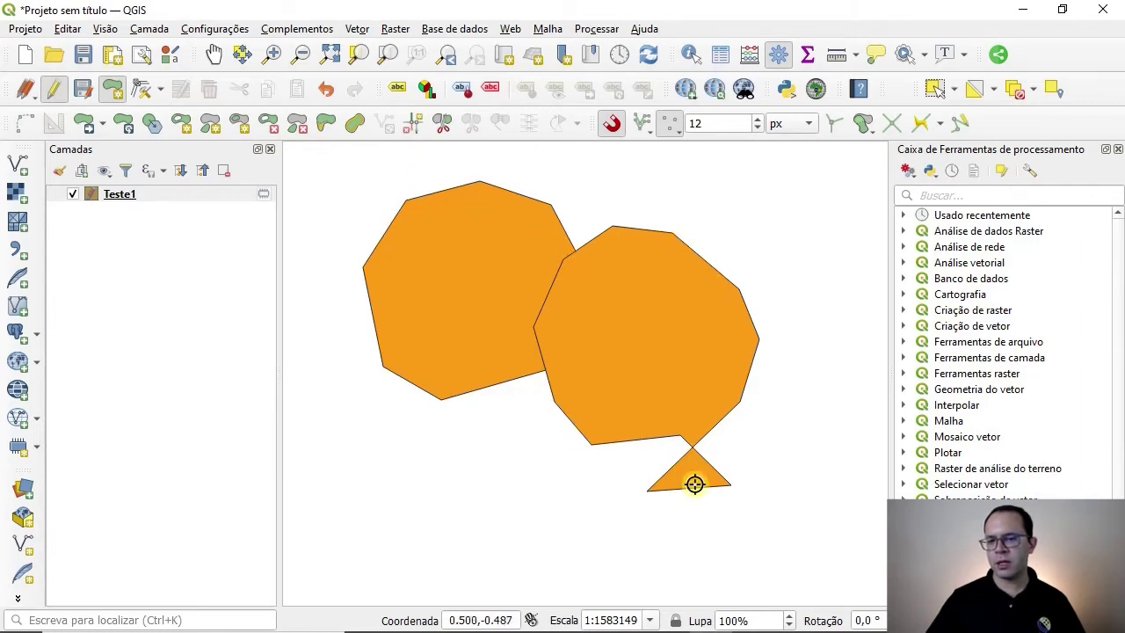
click(125, 194)
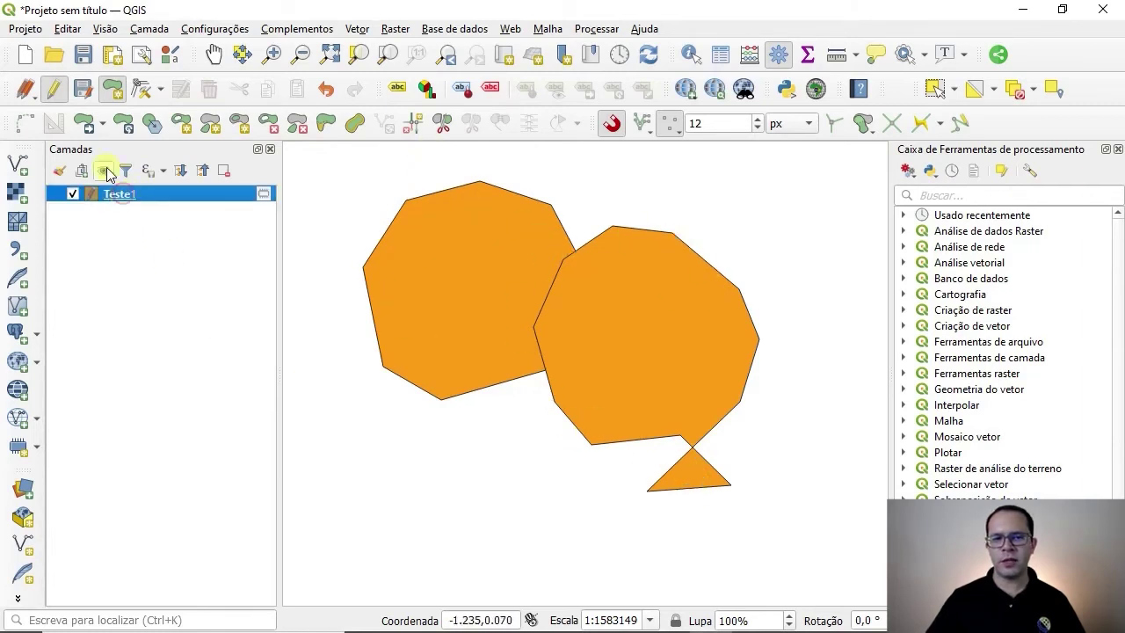
click(81, 89)
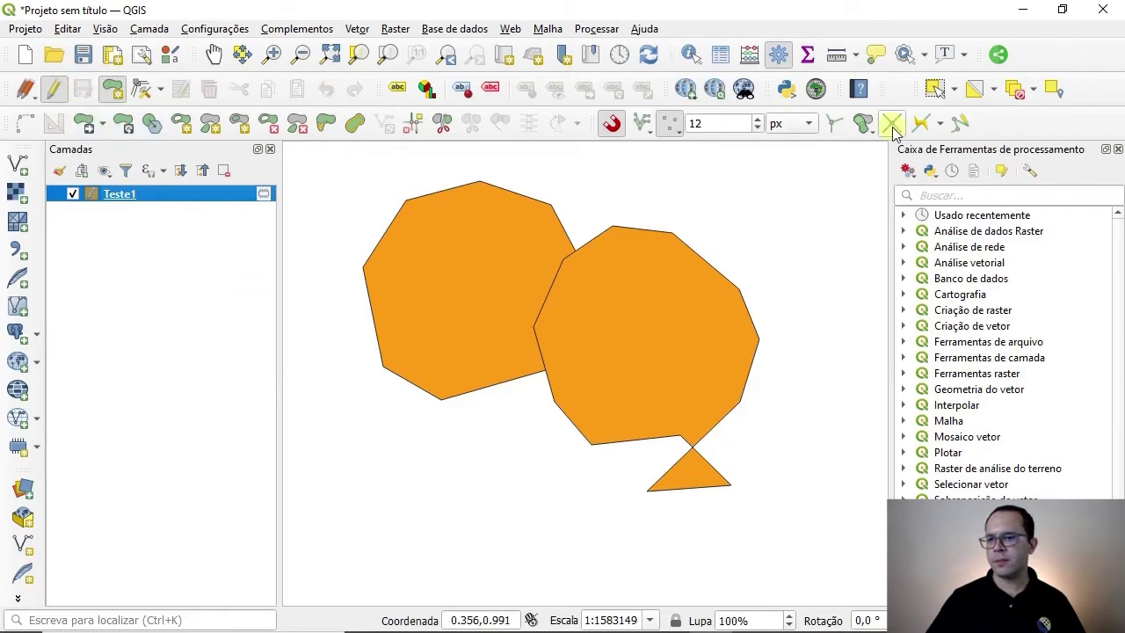
Select both polygons of the Teste1 layer.
click(935, 90)
click(491, 295)
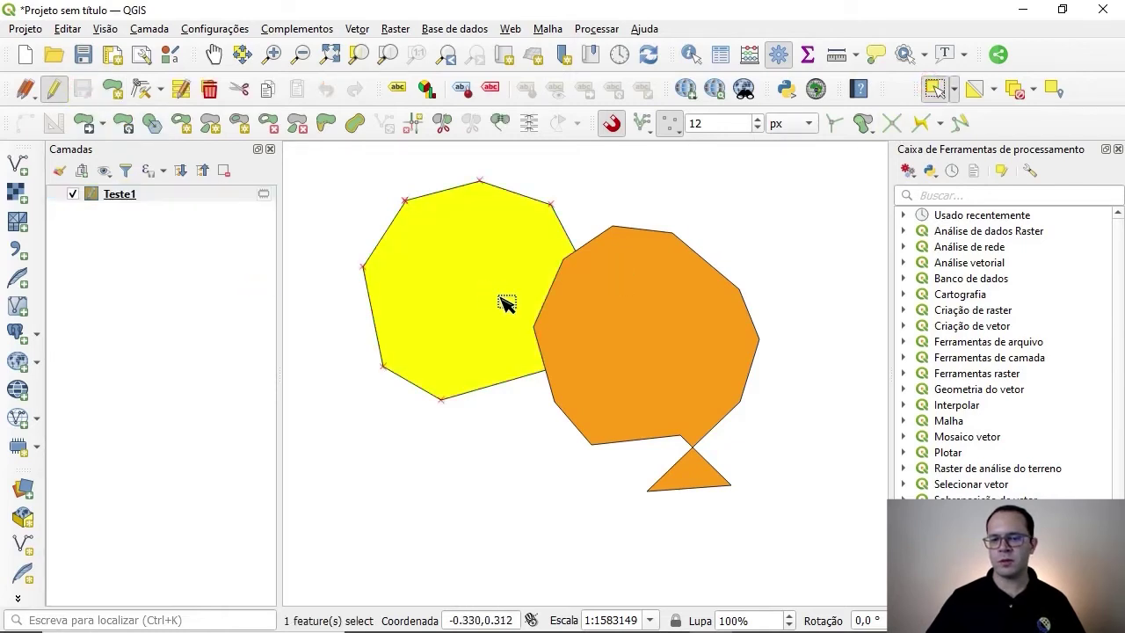
ctrl+click(684, 349)
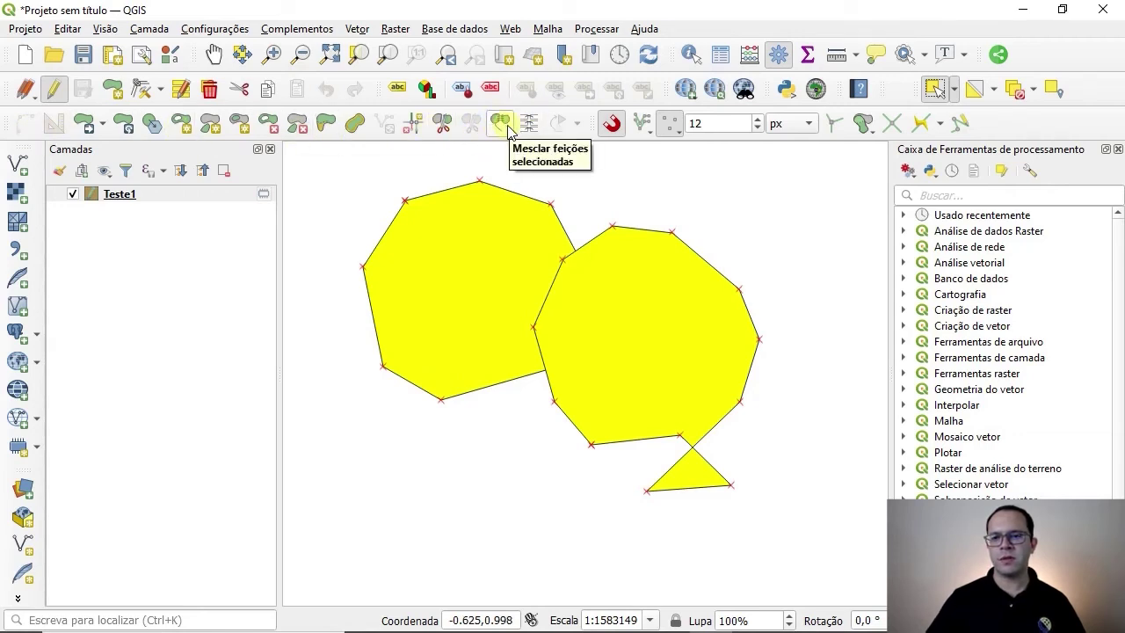
Check in the lists of available toolbars whether Digitalização Avançada is enabled.
right_click(1015, 126)
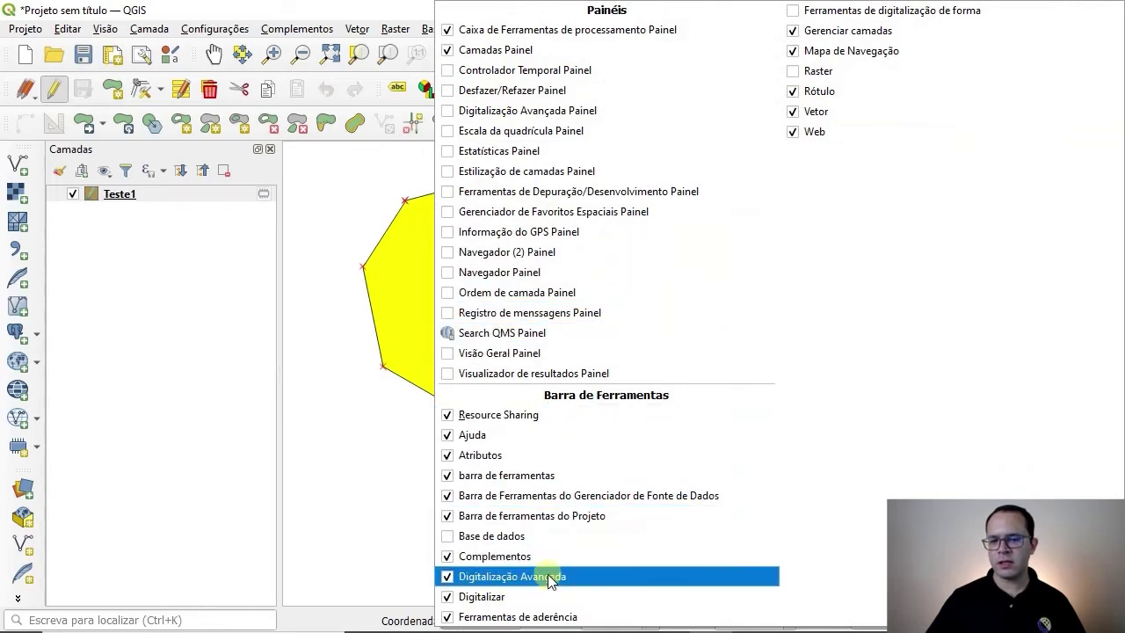
click(360, 448)
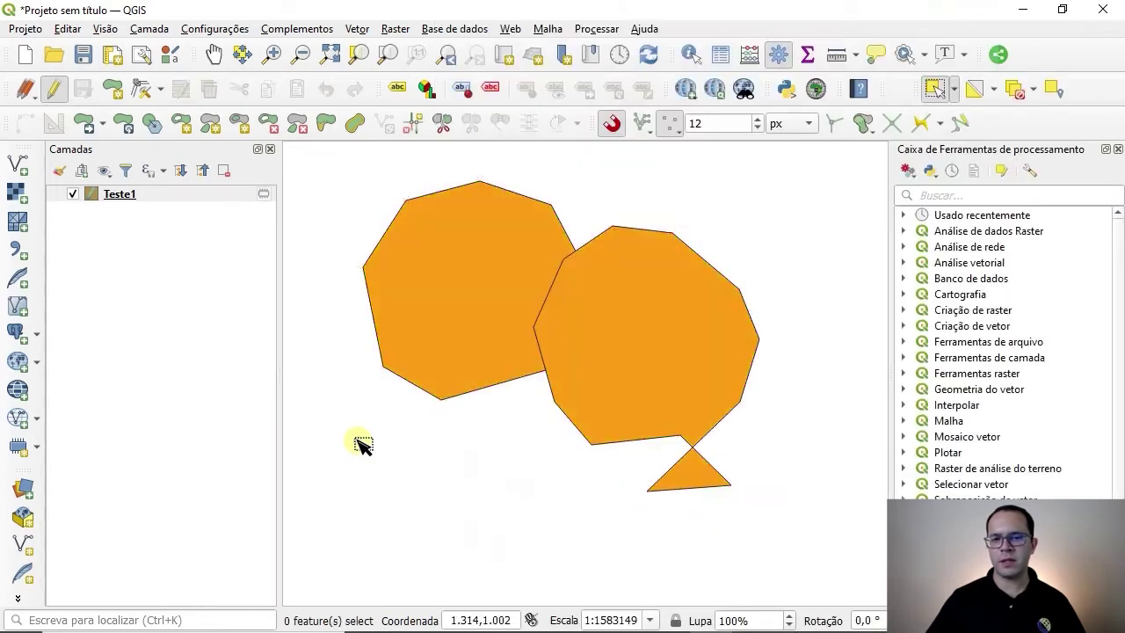
click(105, 30)
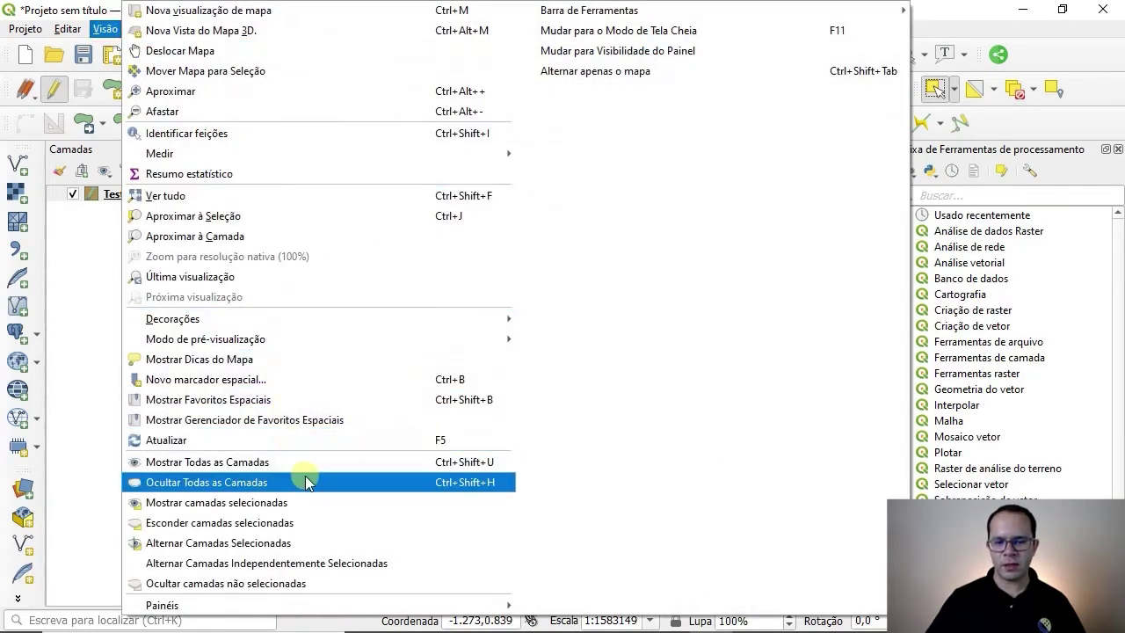
mouse_move(606, 18)
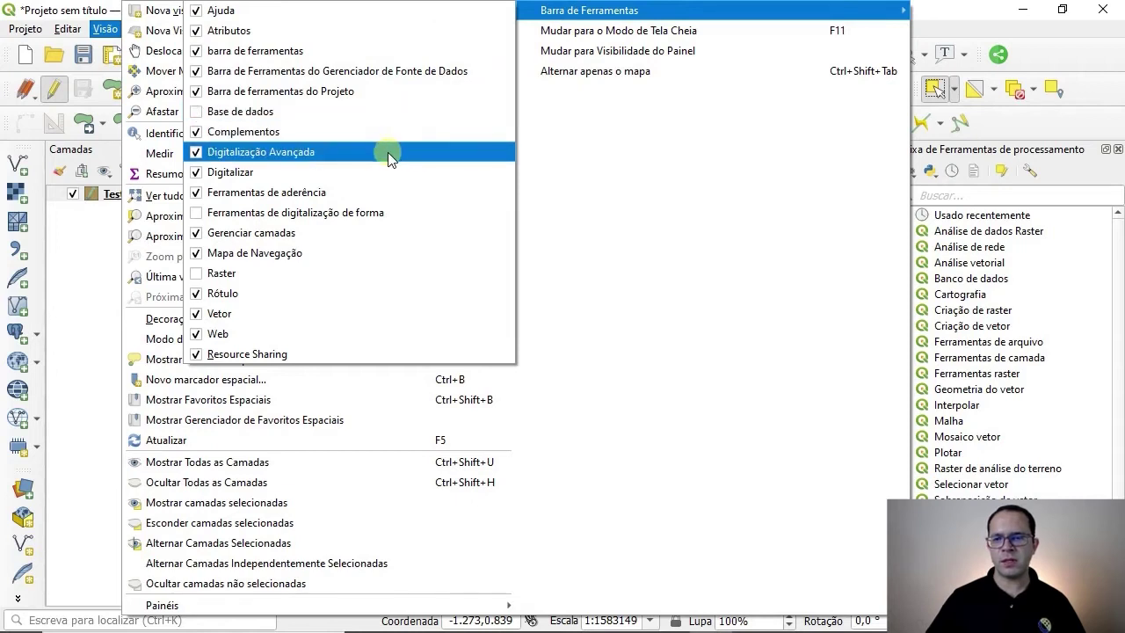
click(952, 11)
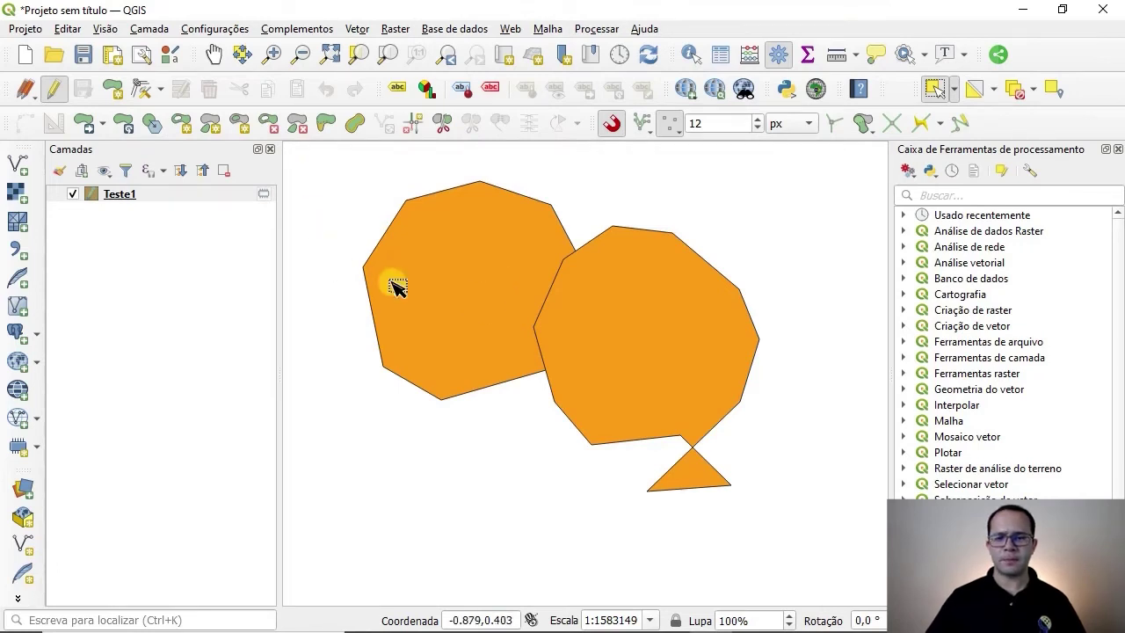
Select both overlapping polygons together and try to merge them with Mesclar feições selecionadas.
click(463, 294)
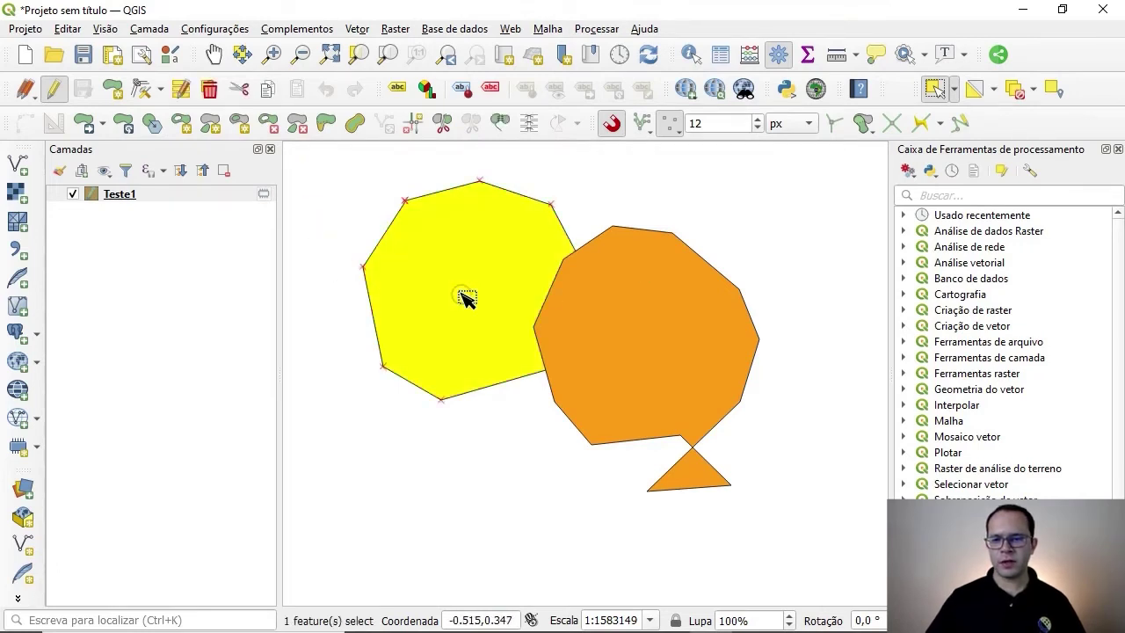
click(675, 317)
shift+click(511, 274)
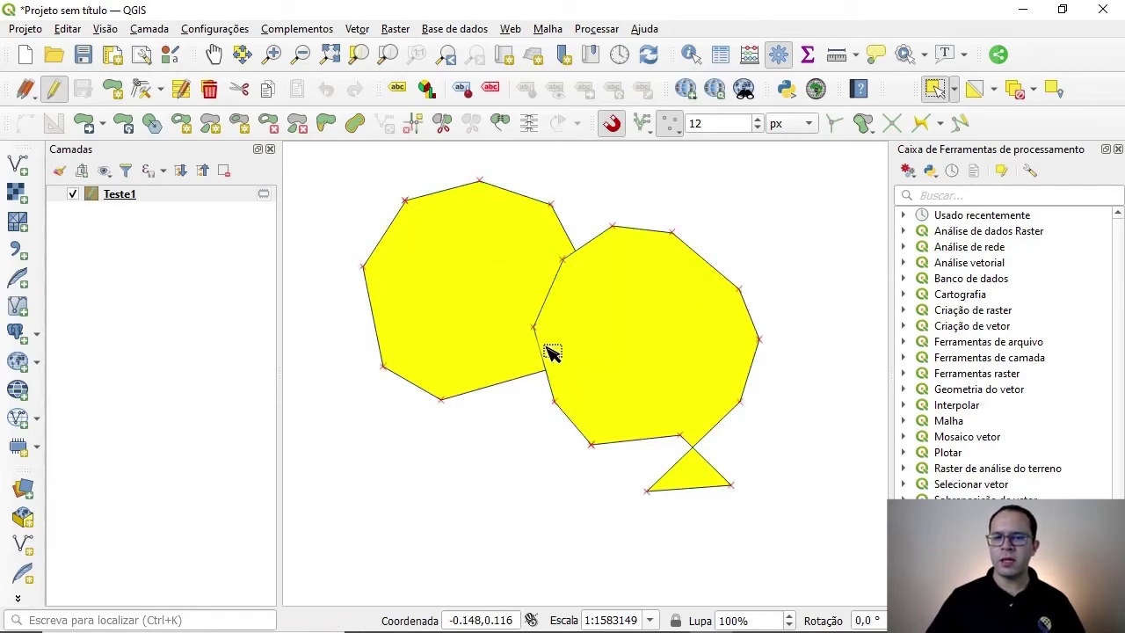
click(499, 123)
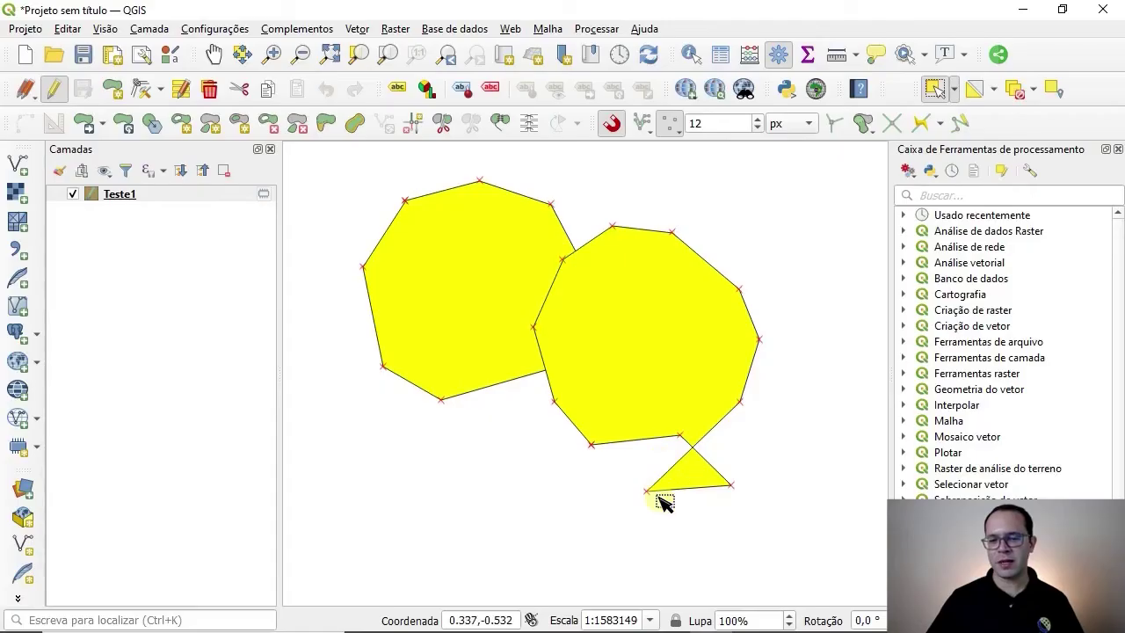
With the vertex tool, move the second polygon's lower-left tail vertex outward to uncross the outline, and back inward so the tail crosses itself again.
click(141, 89)
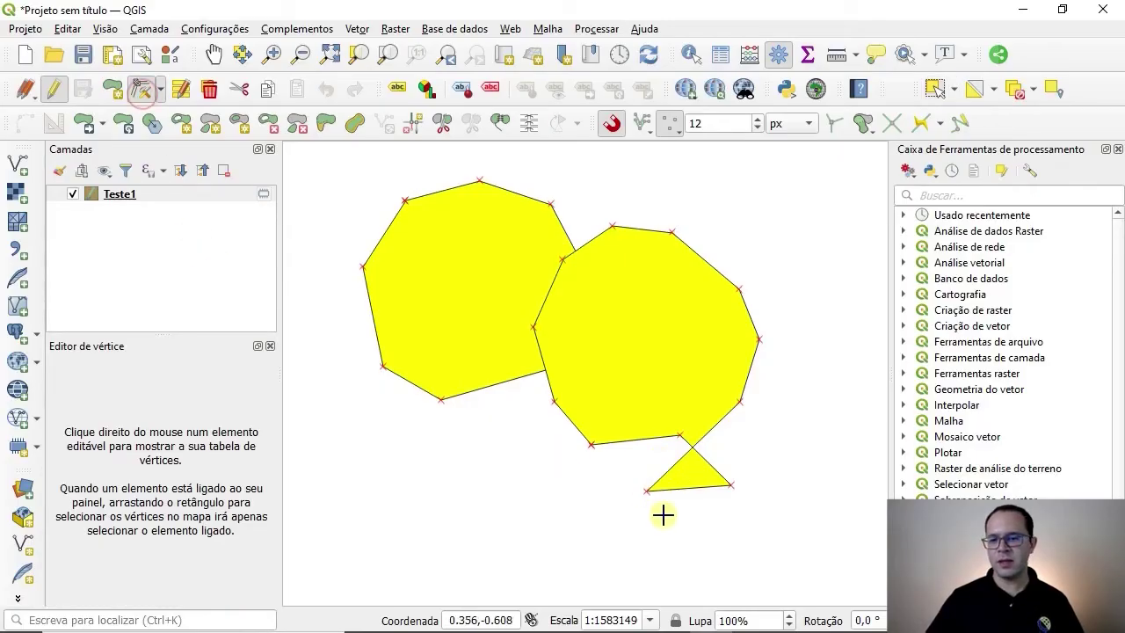
drag(646, 495, 683, 469)
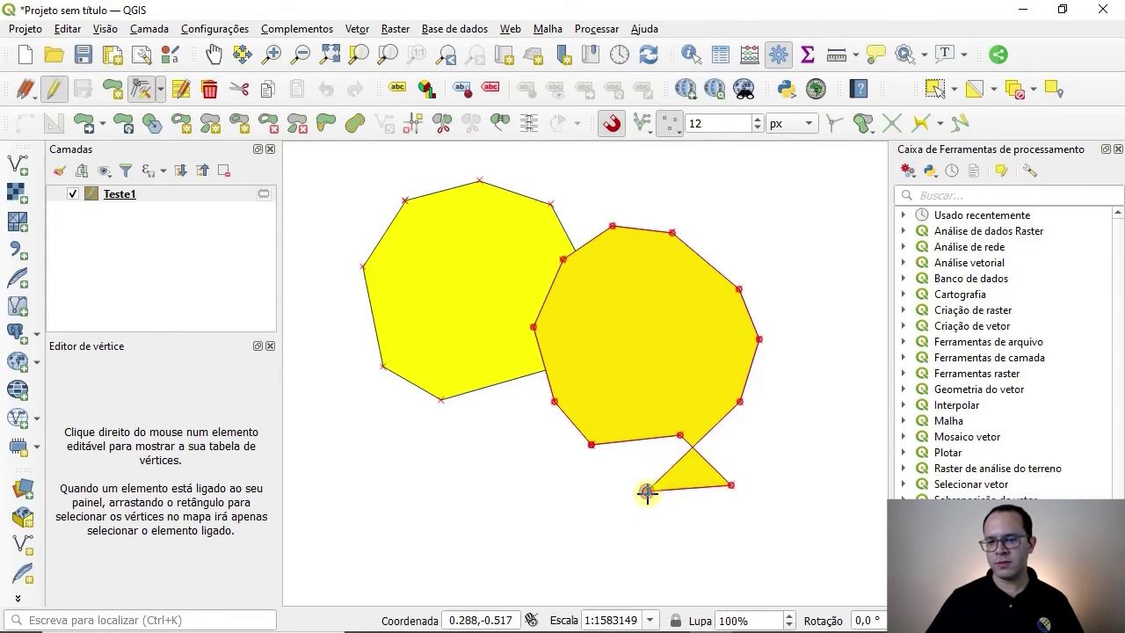
click(692, 448)
click(746, 438)
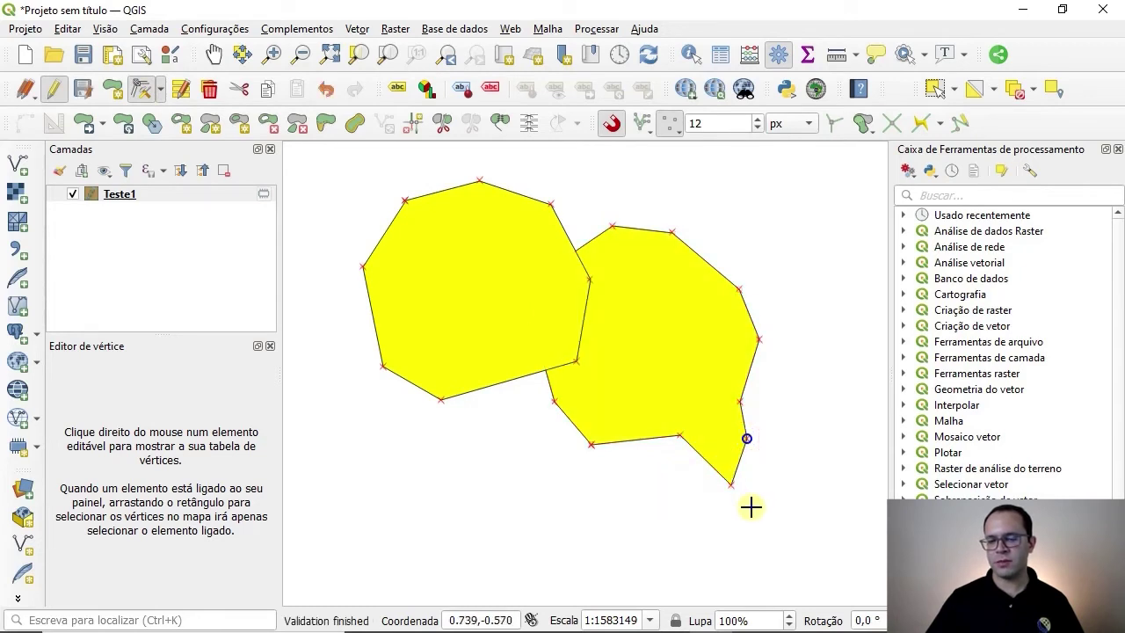
click(747, 438)
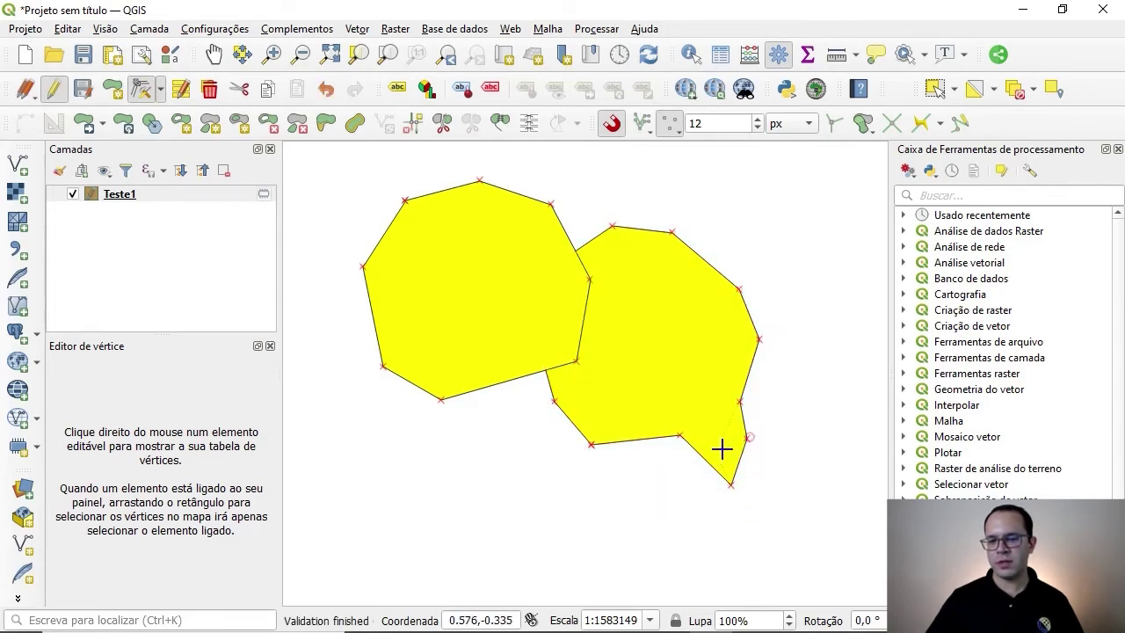
click(673, 474)
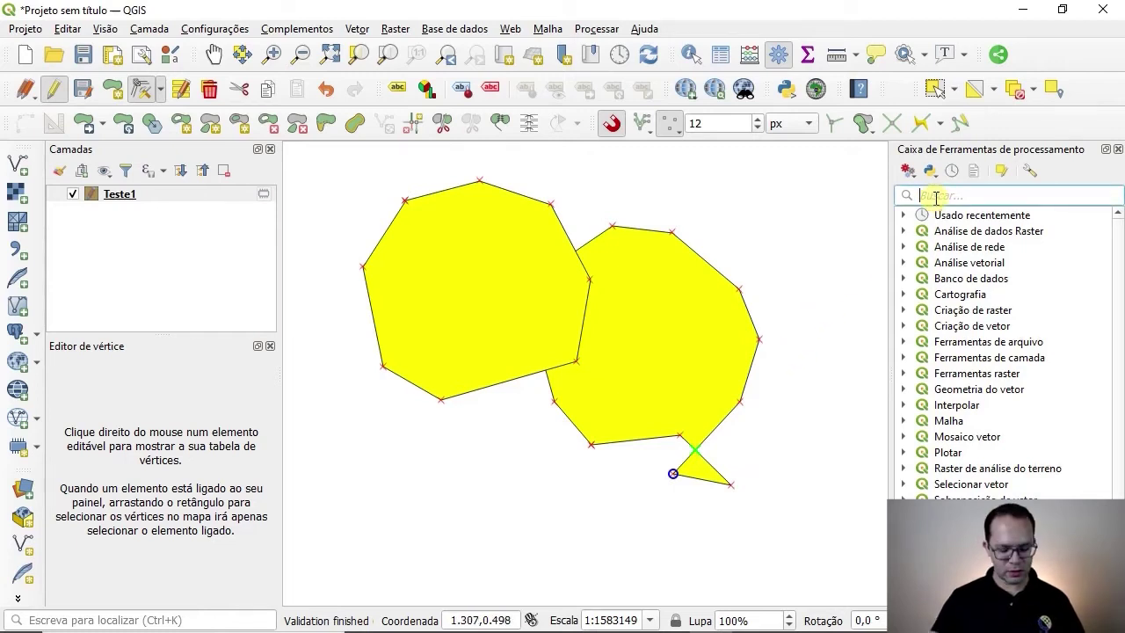
Run Corrigir geometrias on the Teste1 layer with output to a temporary layer, and hide Teste1.
text(fix)
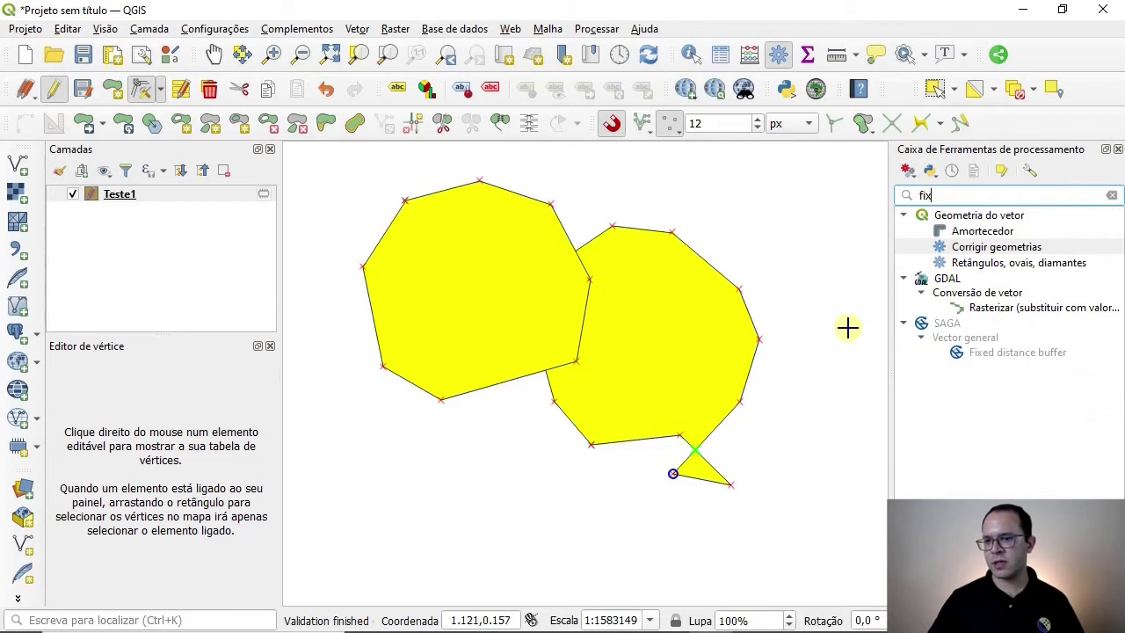
click(982, 252)
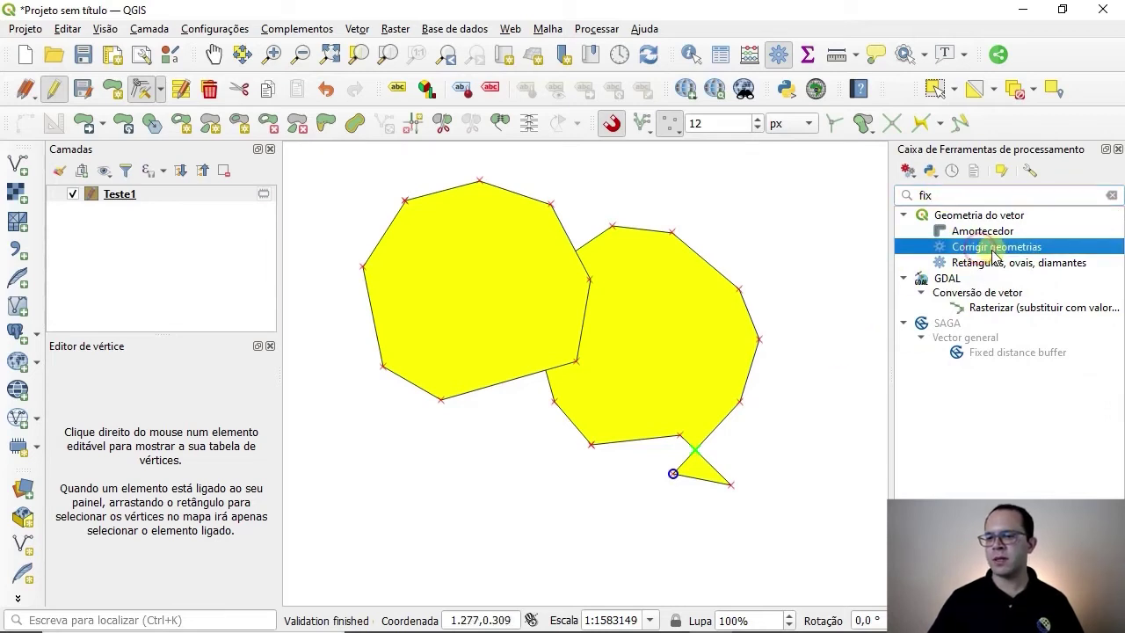
double_click(972, 248)
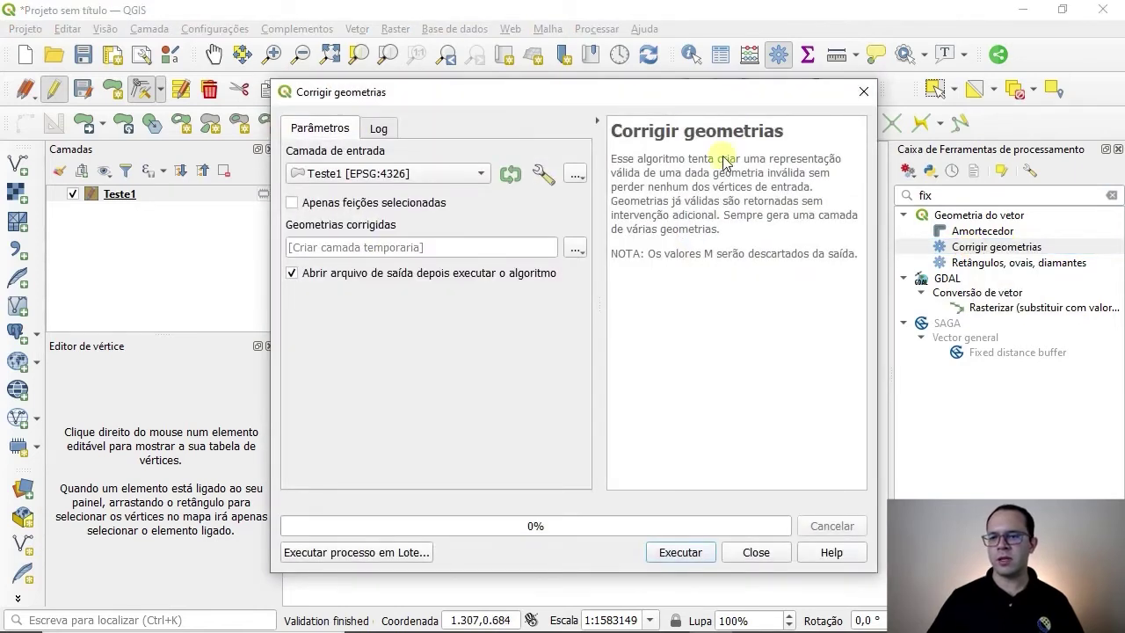
drag(628, 98, 598, 72)
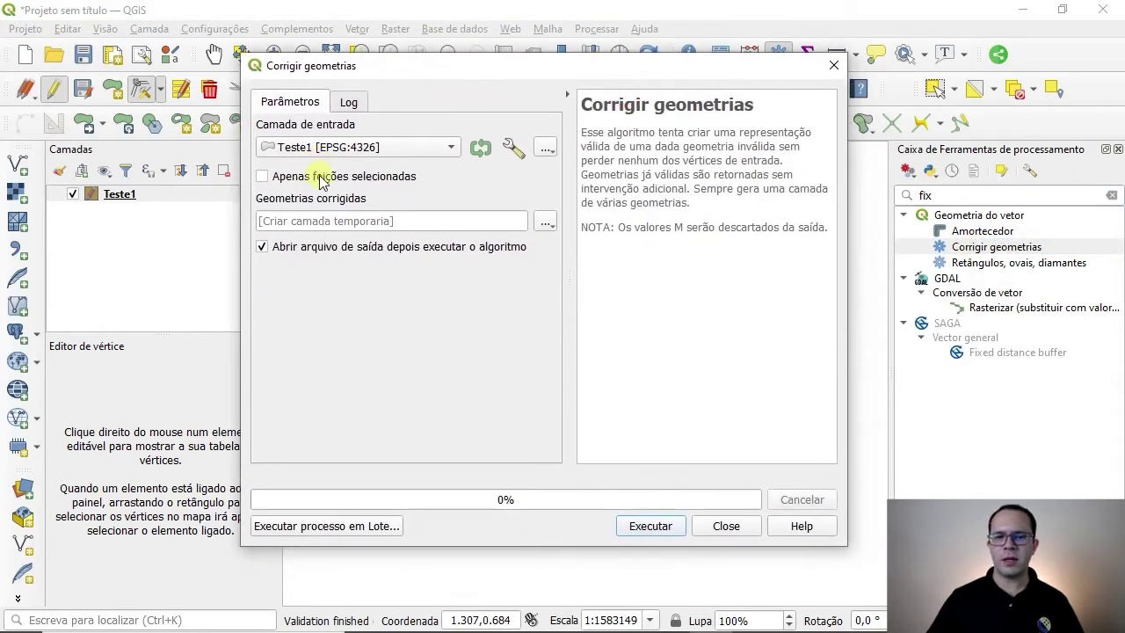
click(663, 531)
click(746, 525)
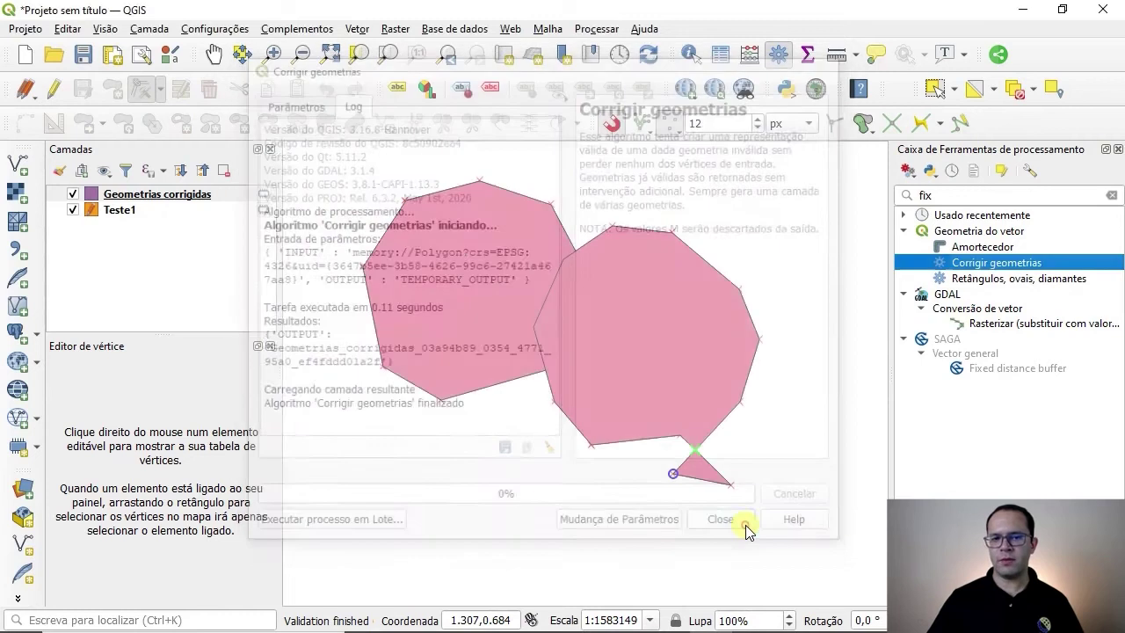
click(73, 210)
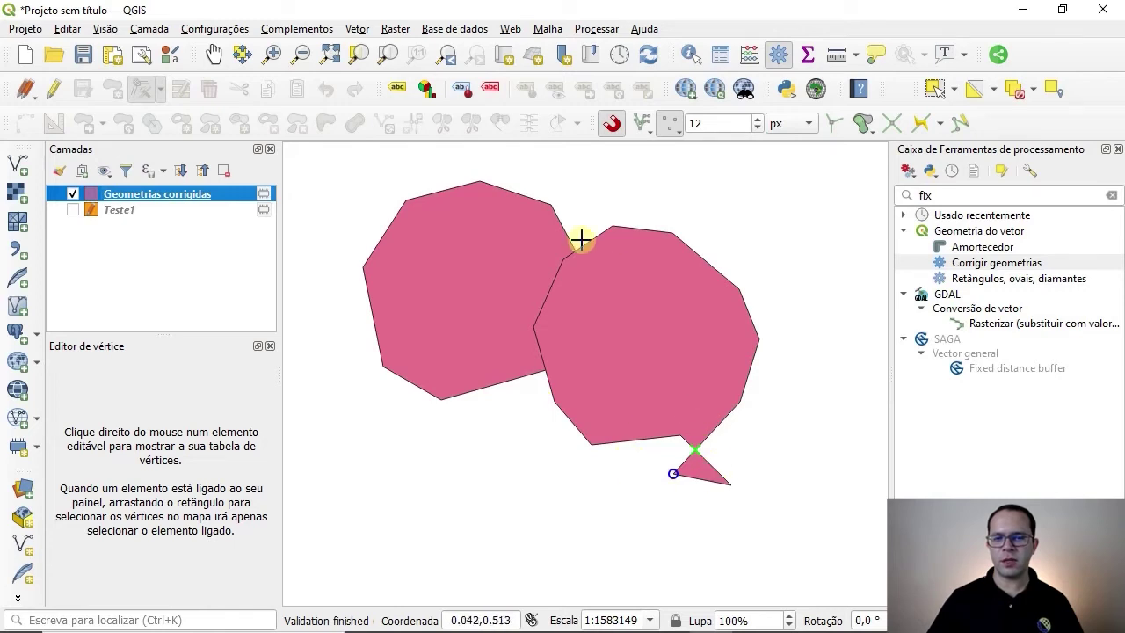
Make Geometrias corrigidas editable, merge its two overlapping polygons with Mesclar feições selecionadas, and save the layer edits.
click(935, 89)
click(624, 358)
click(451, 336)
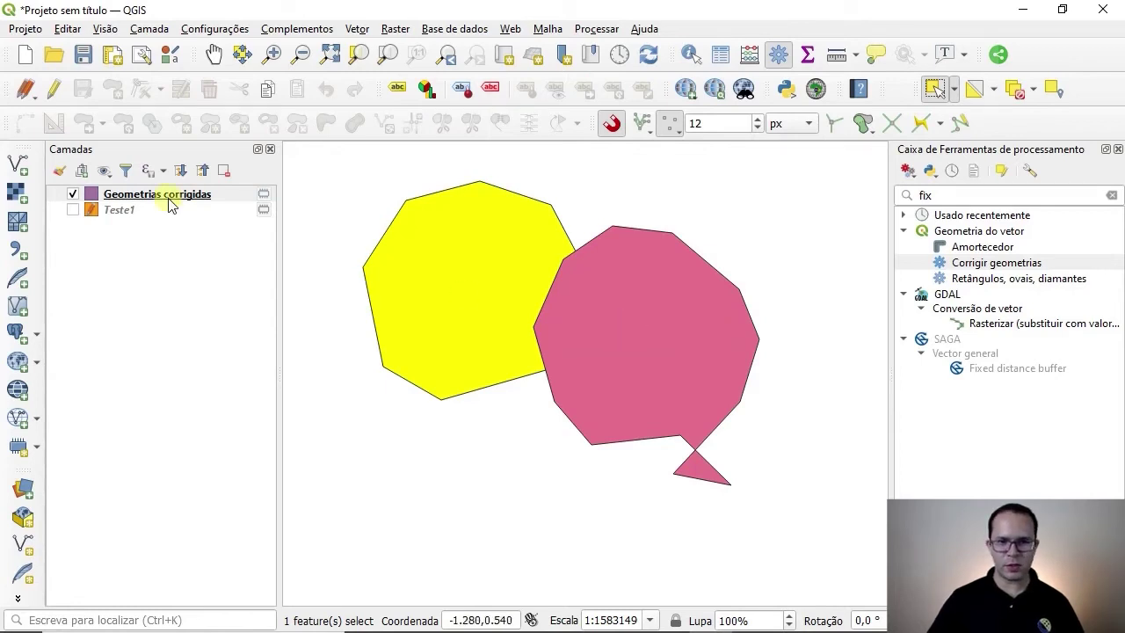
click(54, 88)
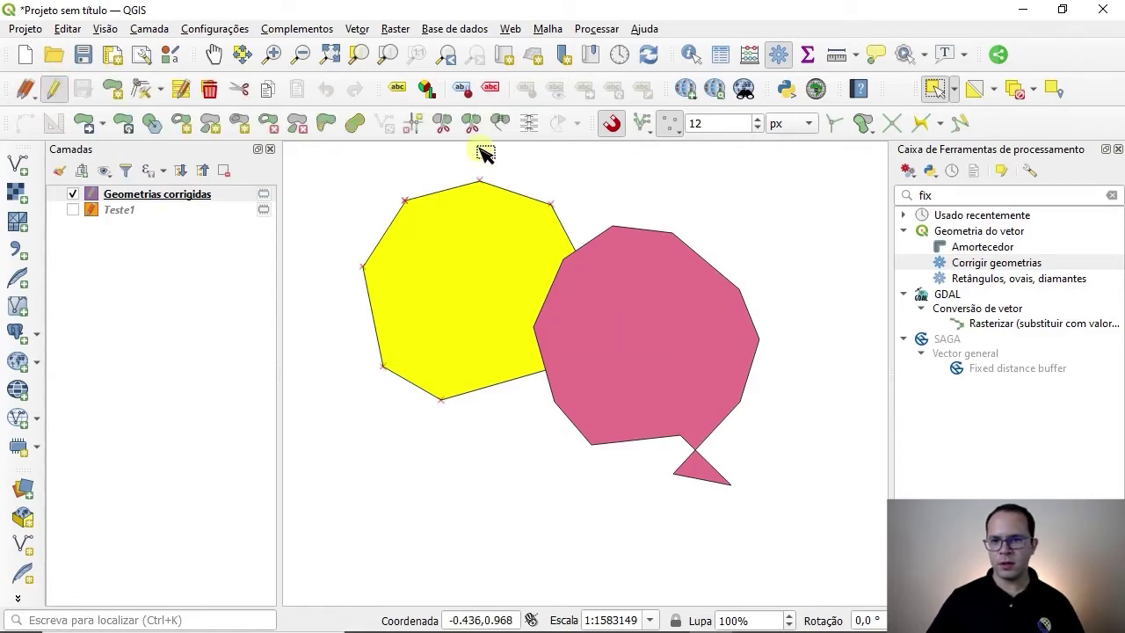
ctrl+click(640, 289)
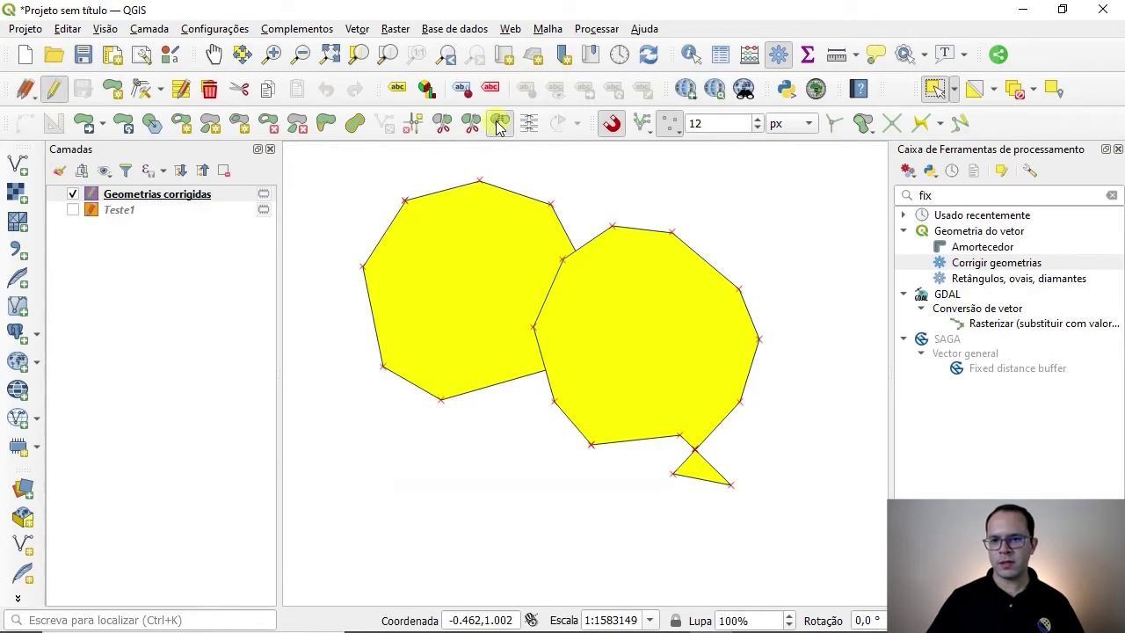
click(499, 123)
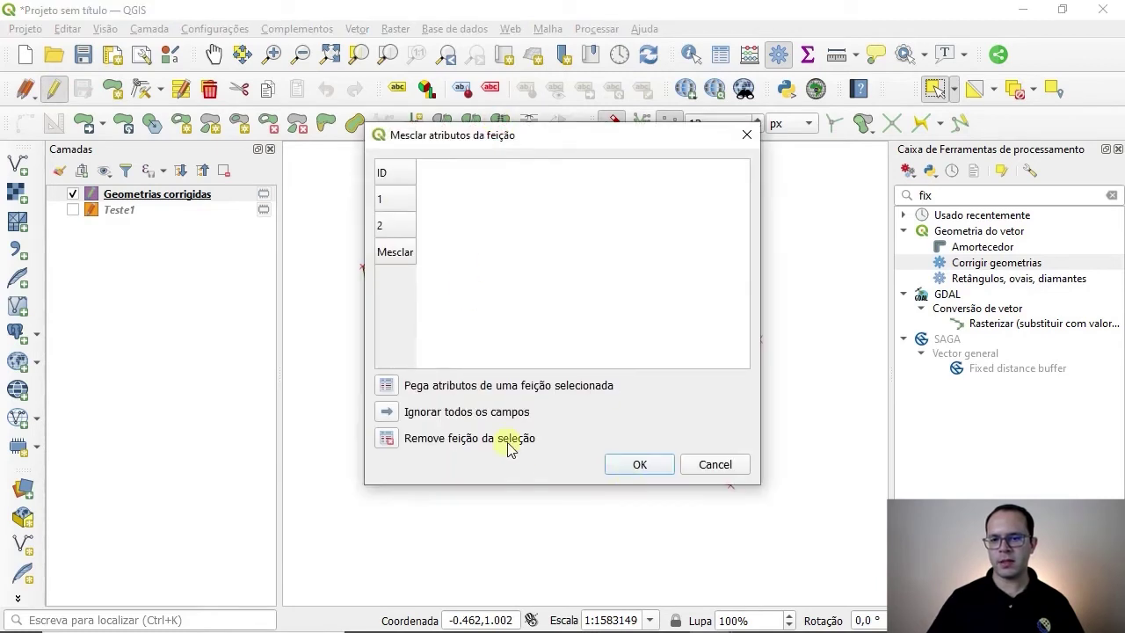
click(638, 464)
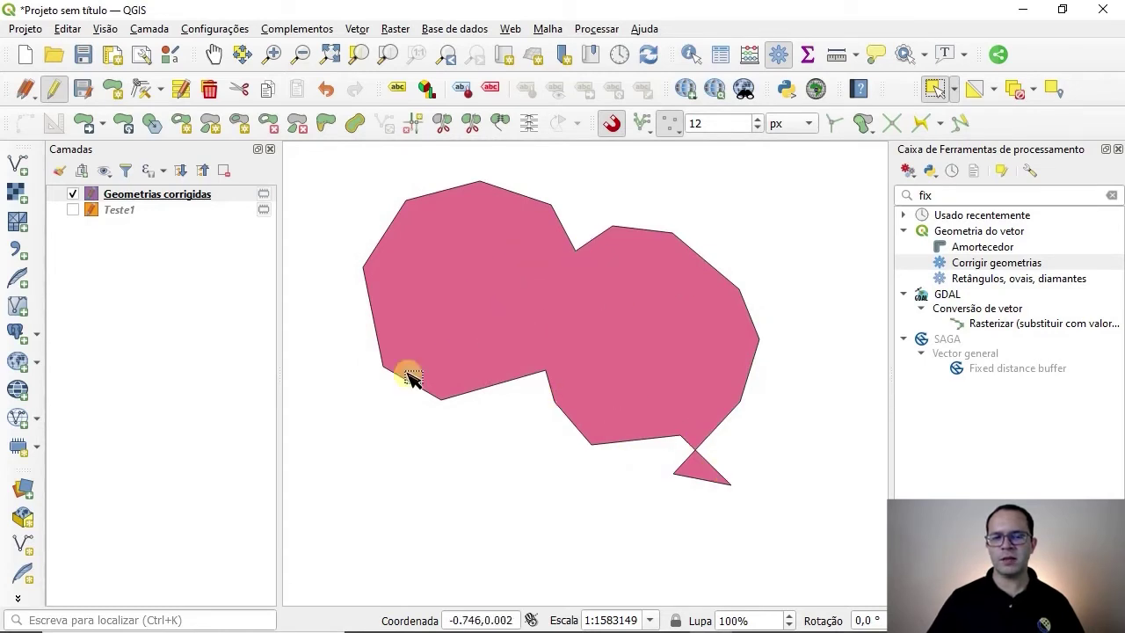
click(83, 89)
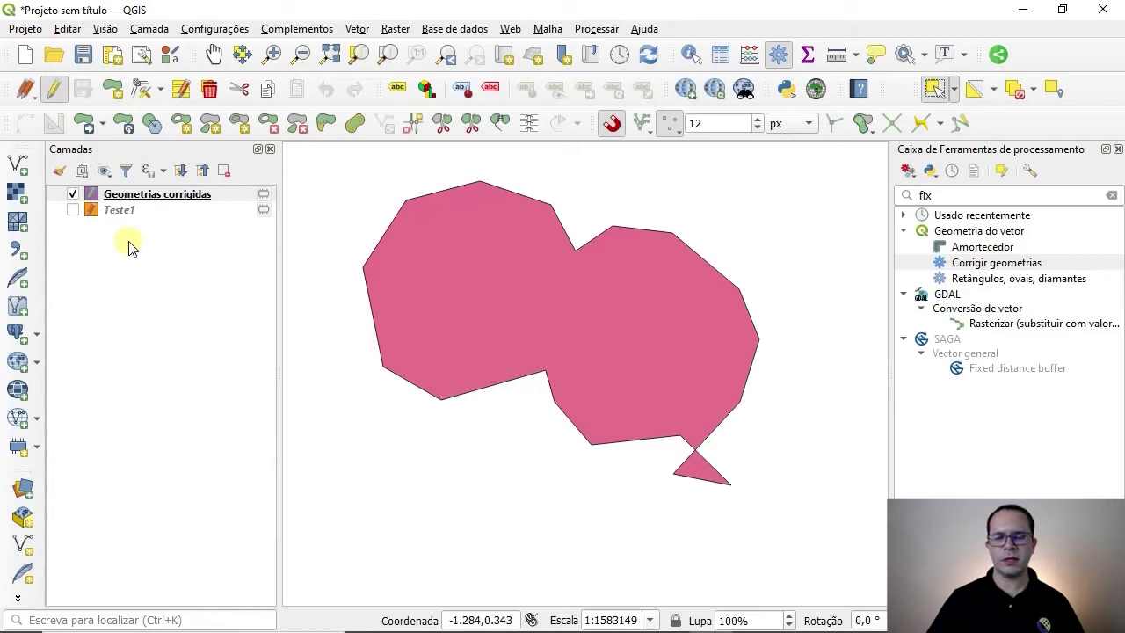
Remove the Geometrias corrigidas layer from the project and make the Teste1 layer visible again.
click(122, 211)
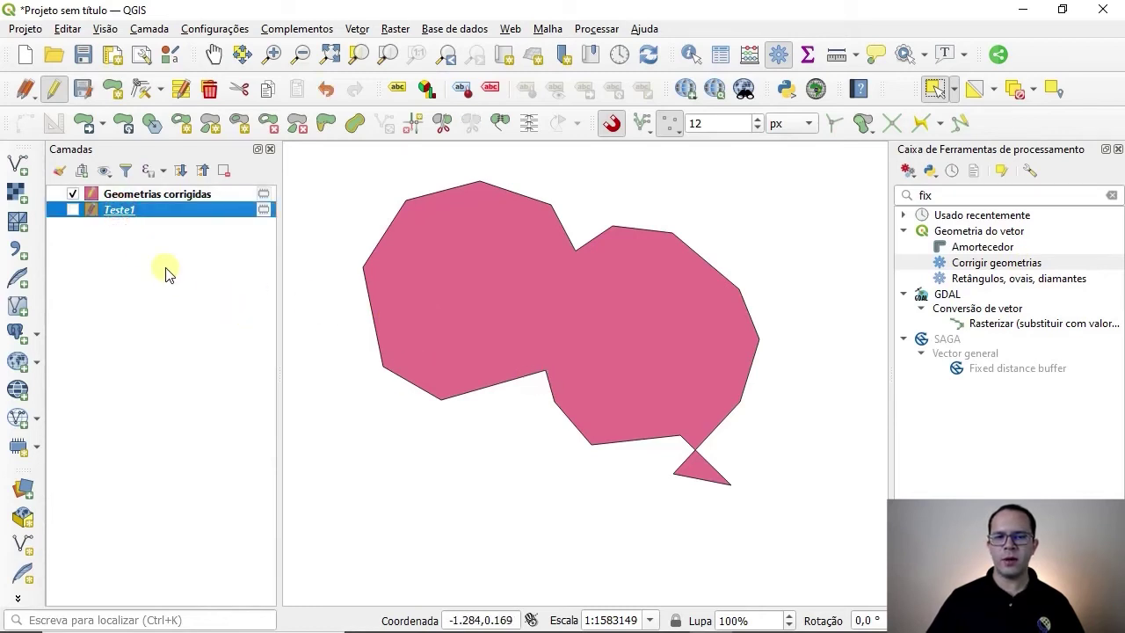
click(110, 194)
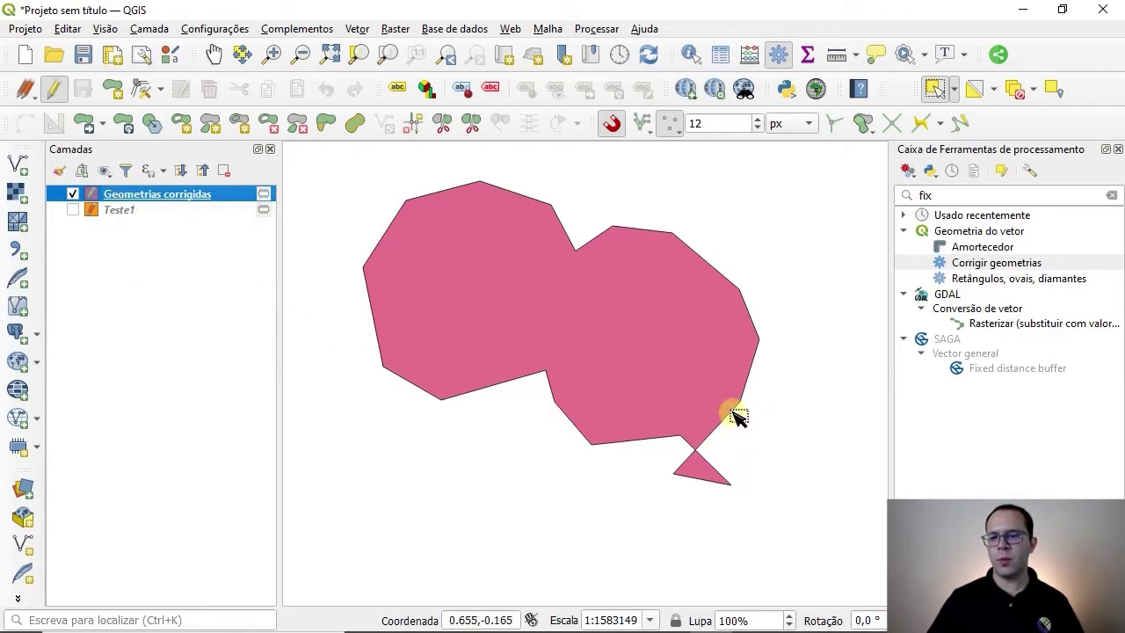
scroll(707, 458, up, 1)
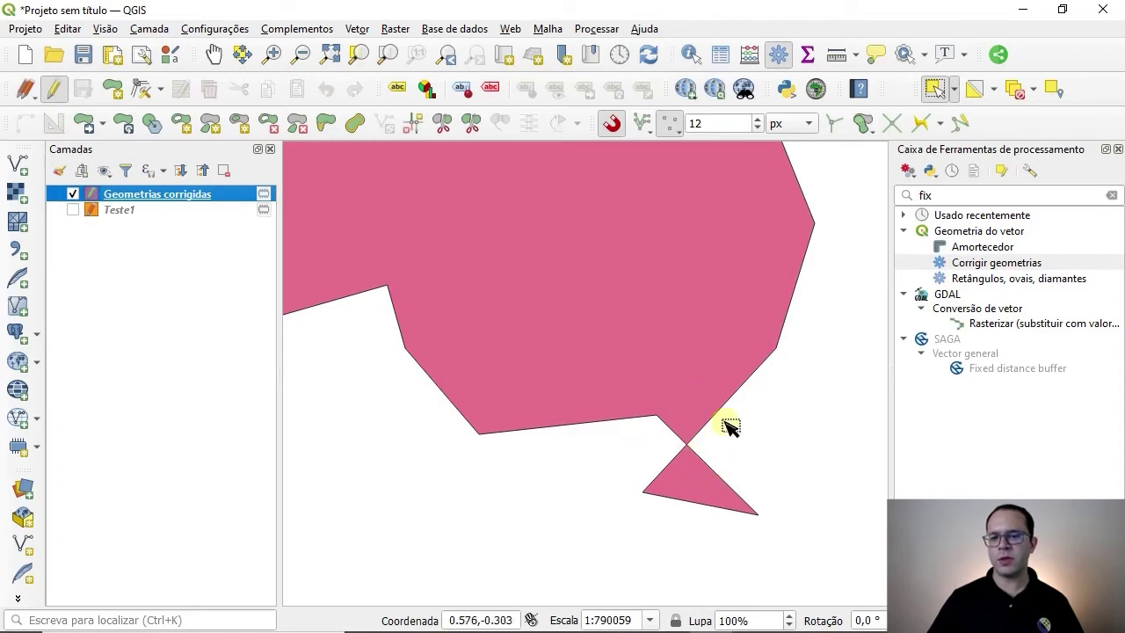
scroll(752, 494, down, 1)
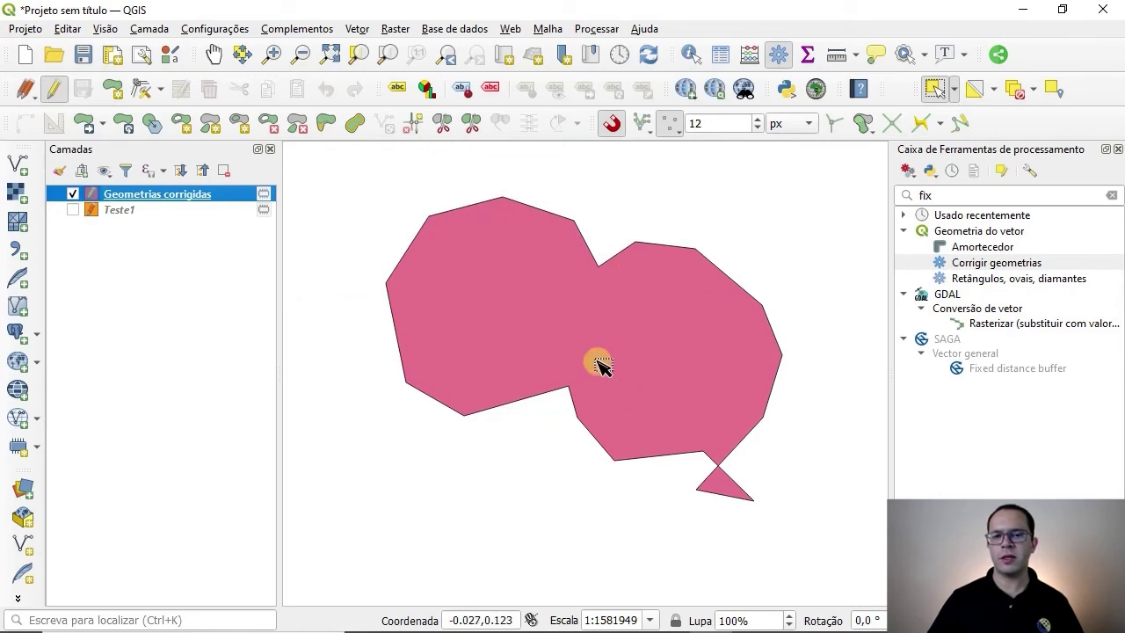
right_click(149, 198)
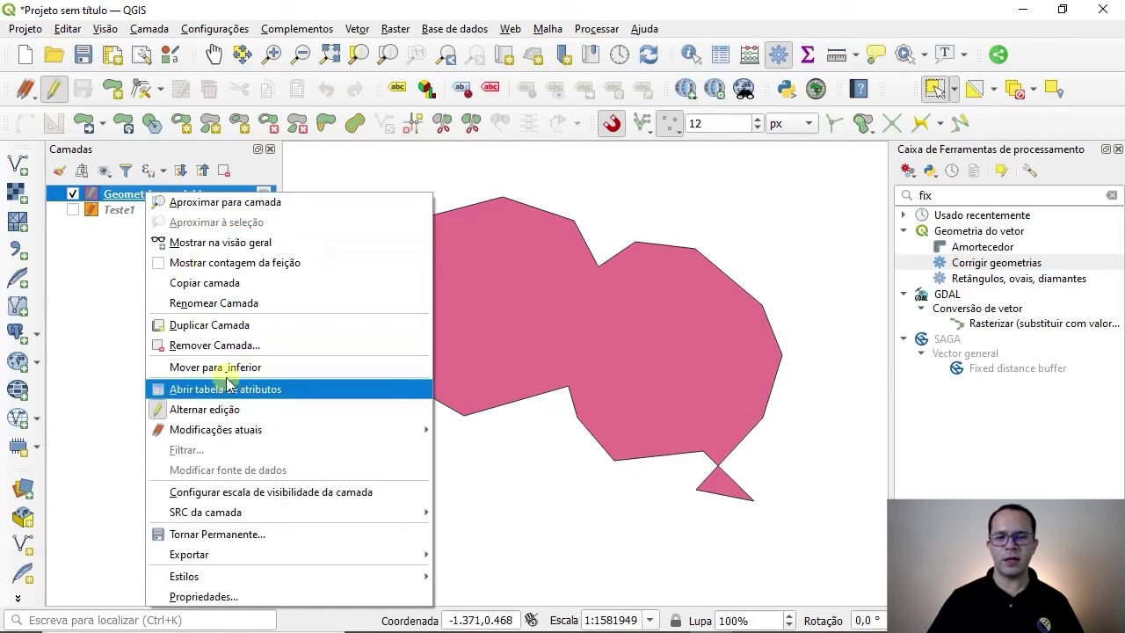
click(215, 345)
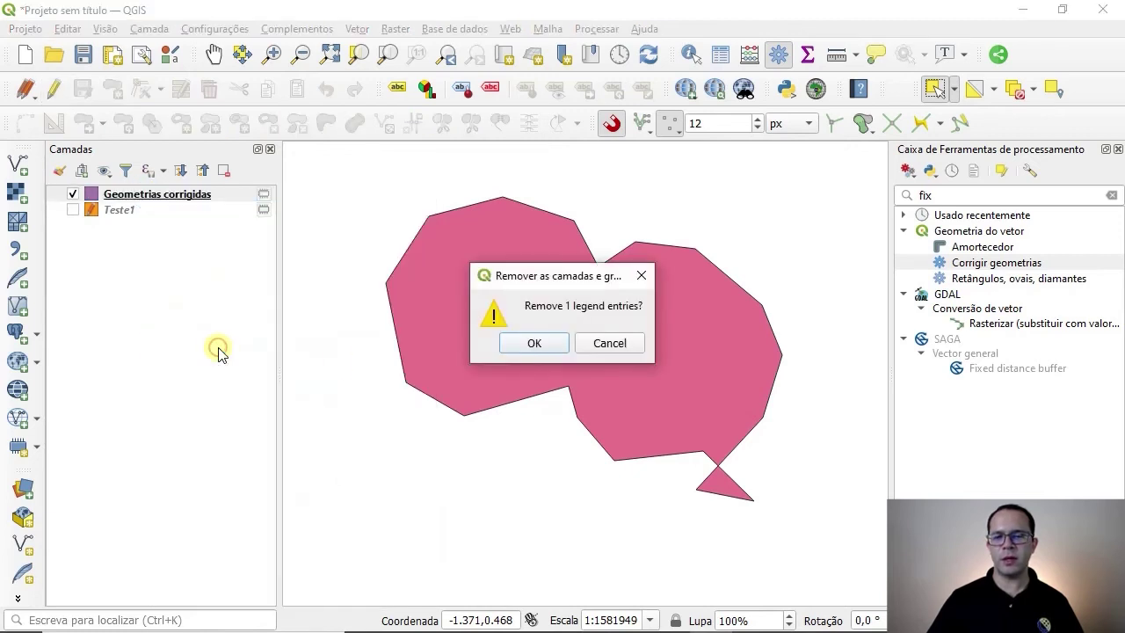
click(533, 342)
click(73, 193)
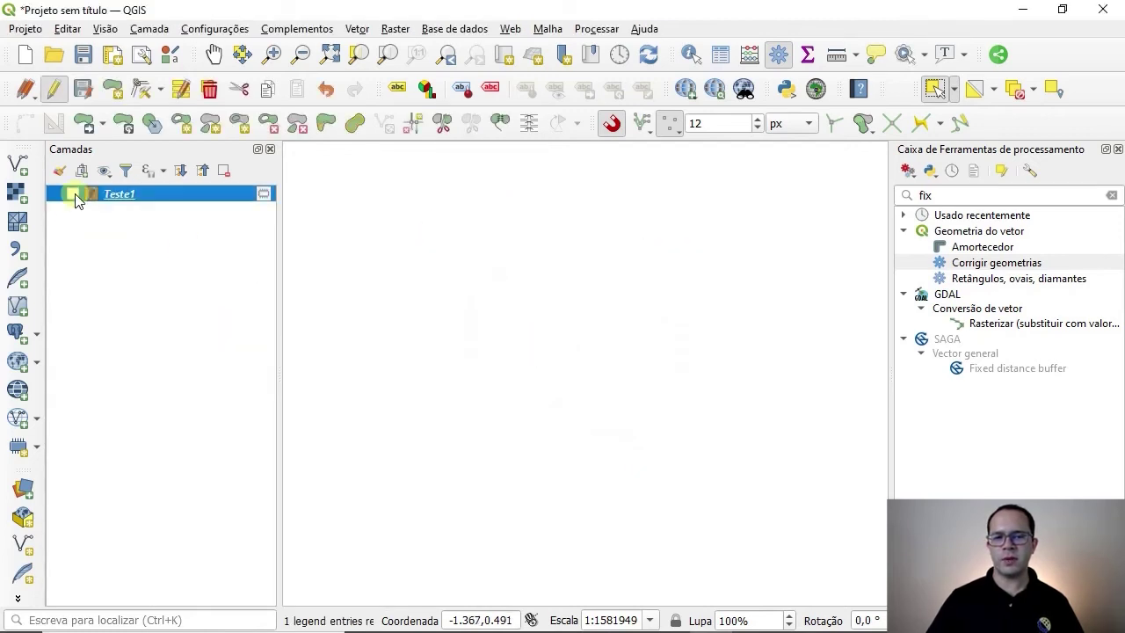
Delete both selected polygons from the Teste1 layer.
scroll(819, 509, up, 2)
scroll(650, 475, down, 2)
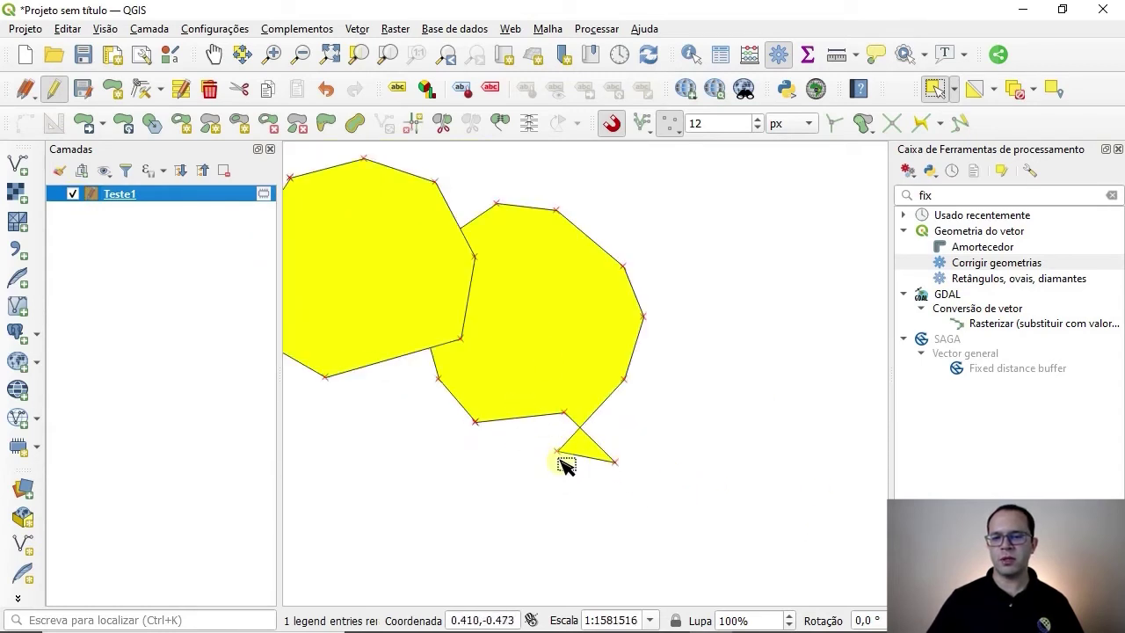
scroll(563, 433, up, 1)
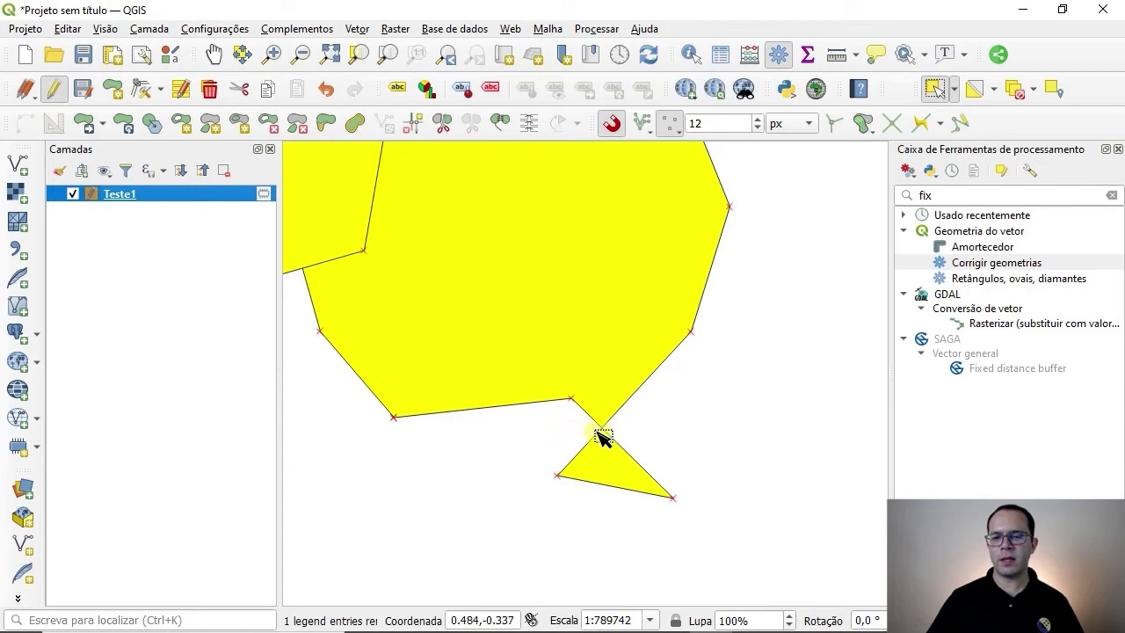
scroll(688, 472, down, 1)
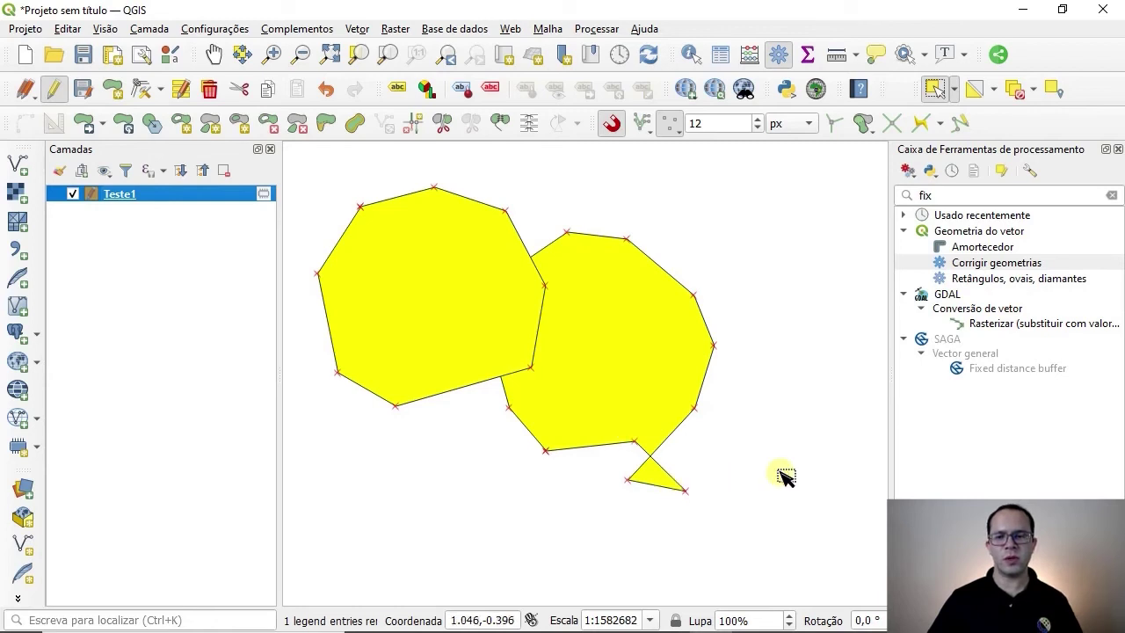
scroll(783, 475, down, 1)
scroll(661, 423, up, 1)
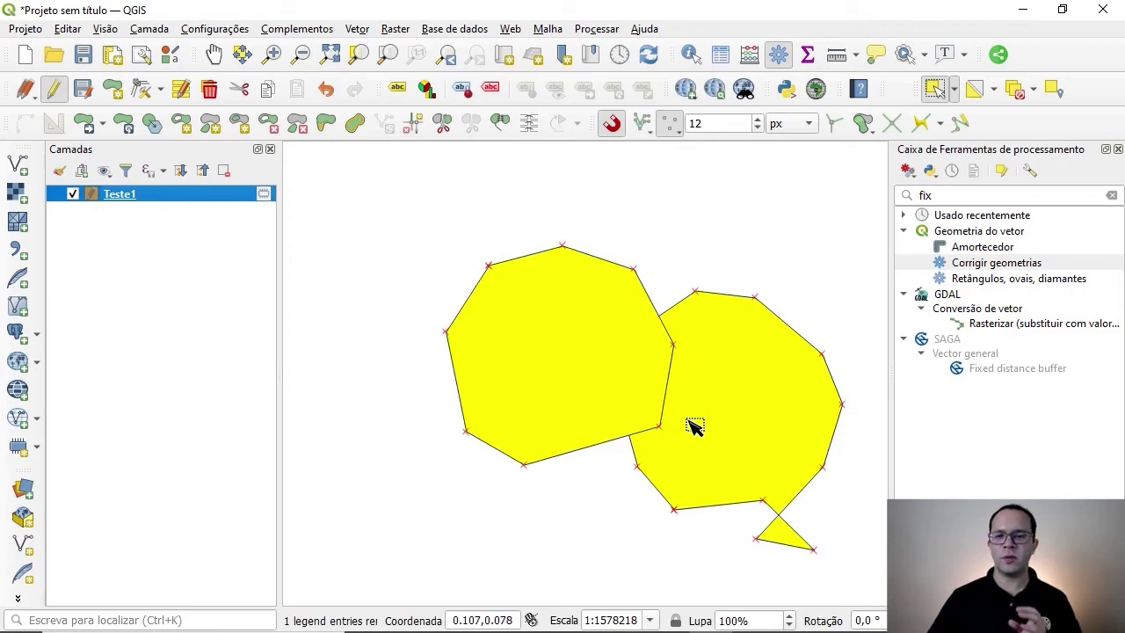
click(146, 201)
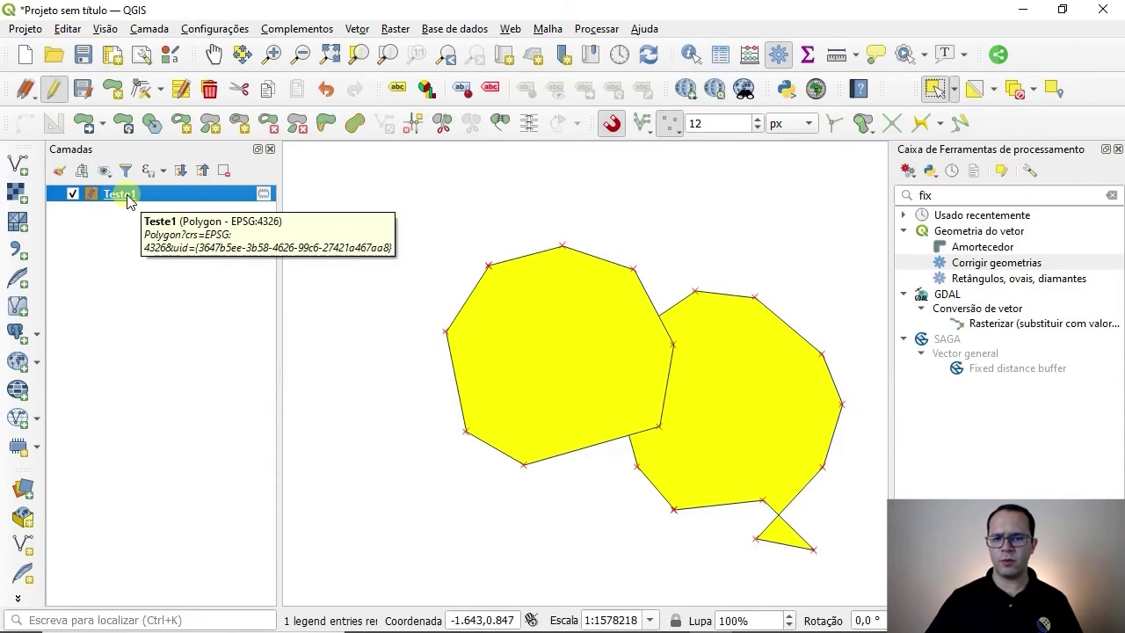
right_click(128, 195)
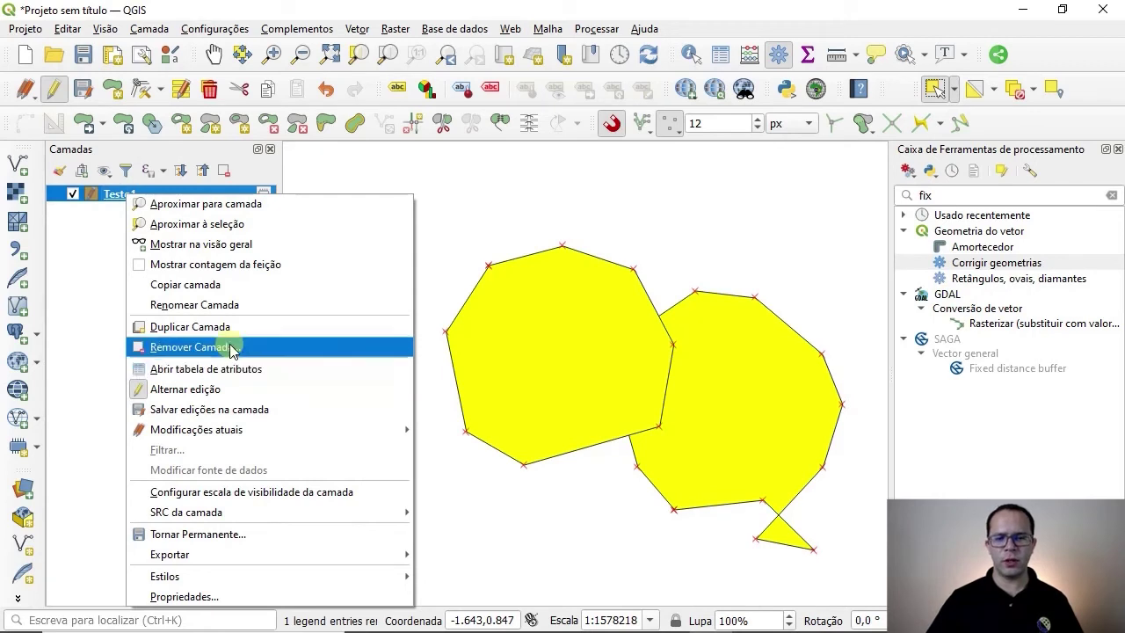
click(174, 203)
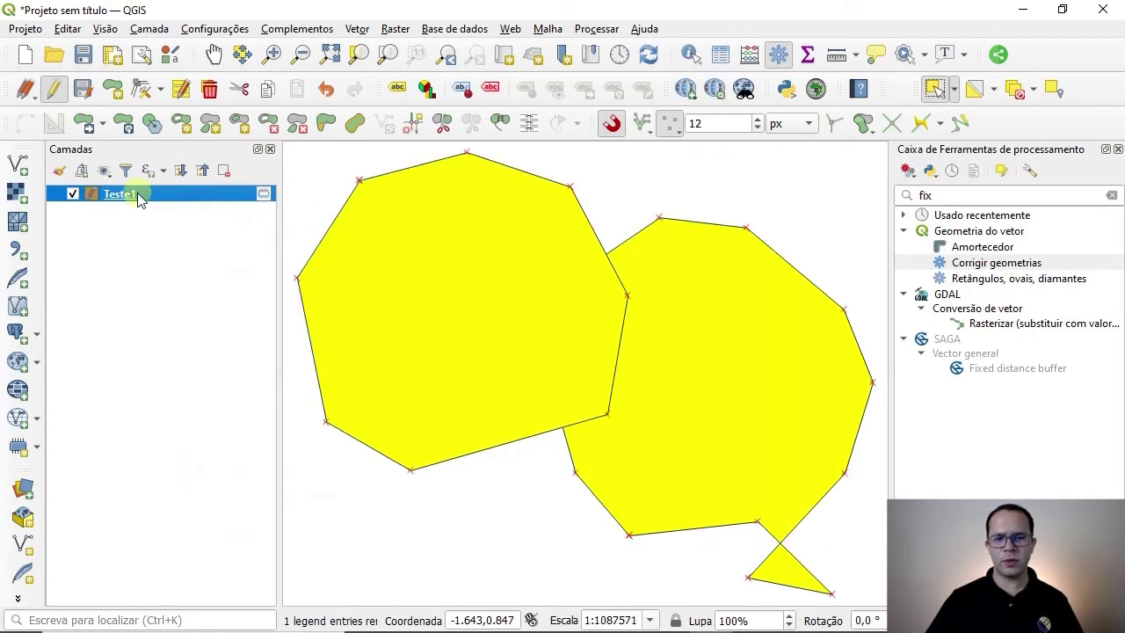
click(210, 92)
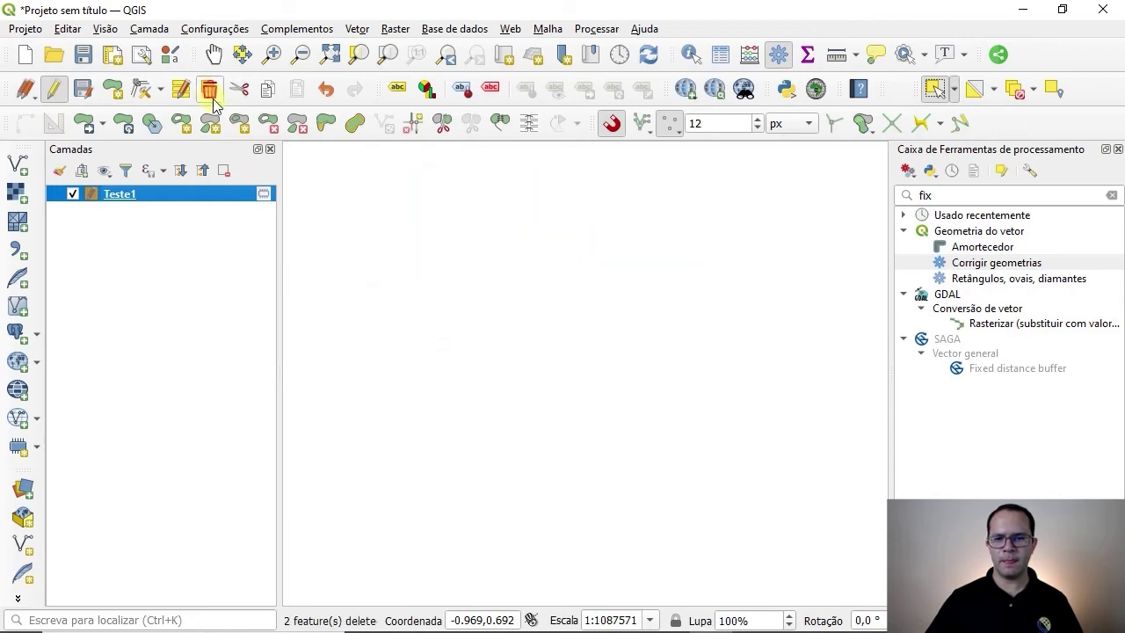
click(85, 90)
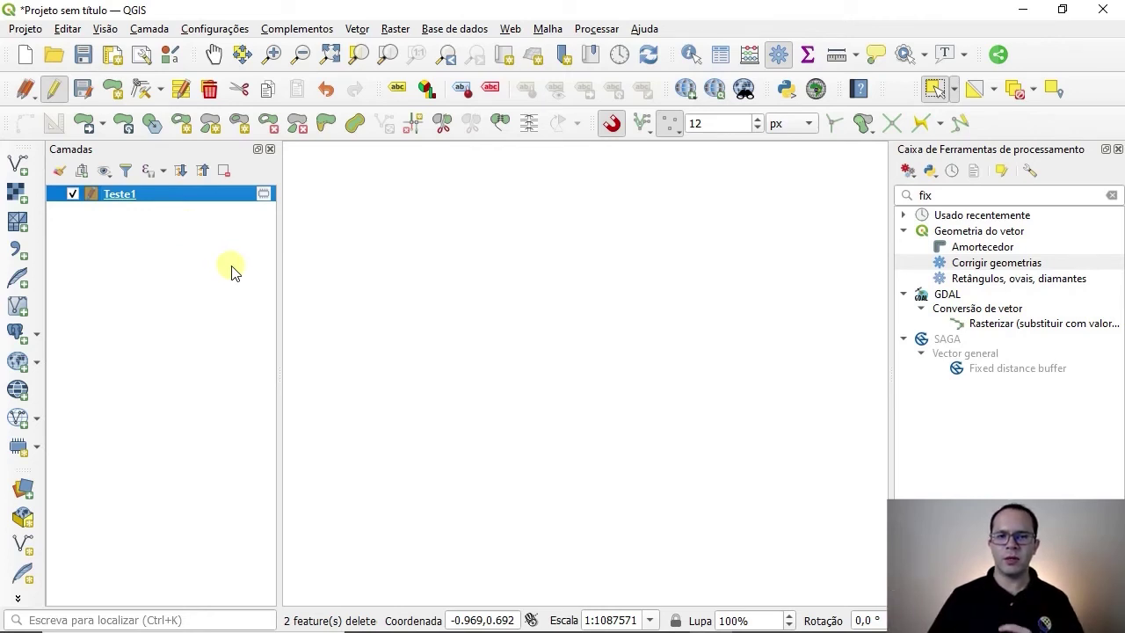
Digitize a large six-sided polygon in the lower-left part of the map on the Teste1 layer.
click(112, 91)
click(400, 375)
click(369, 479)
click(420, 521)
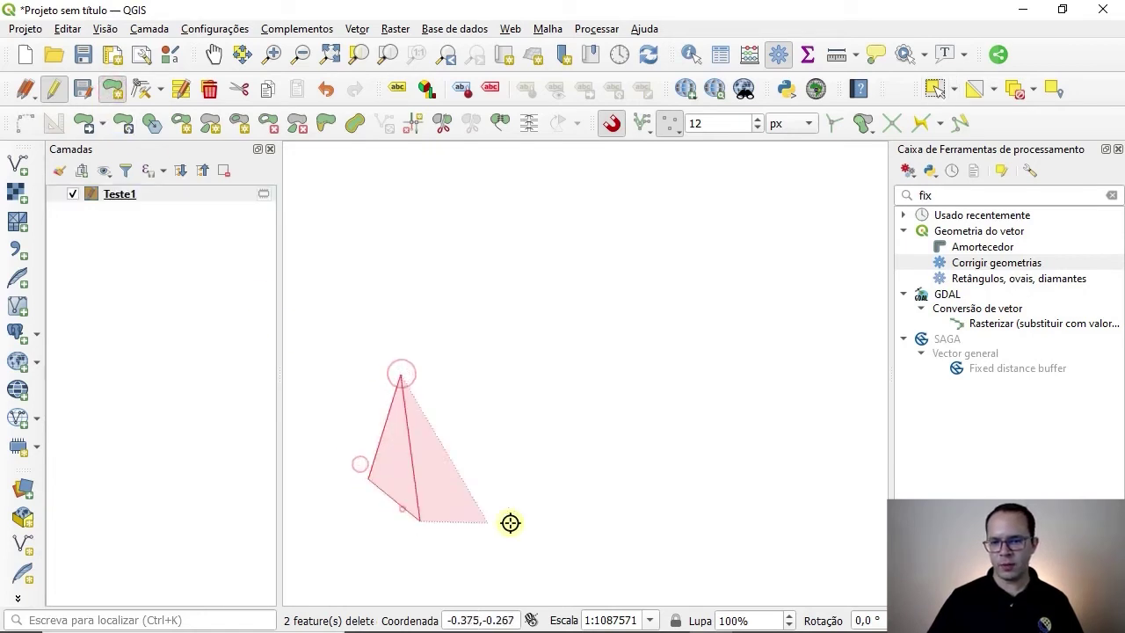
click(561, 494)
click(575, 397)
click(496, 347)
right_click(543, 313)
Digitize a smaller six-sided polygon to the upper right of the large one, leaving a gap between them.
click(595, 272)
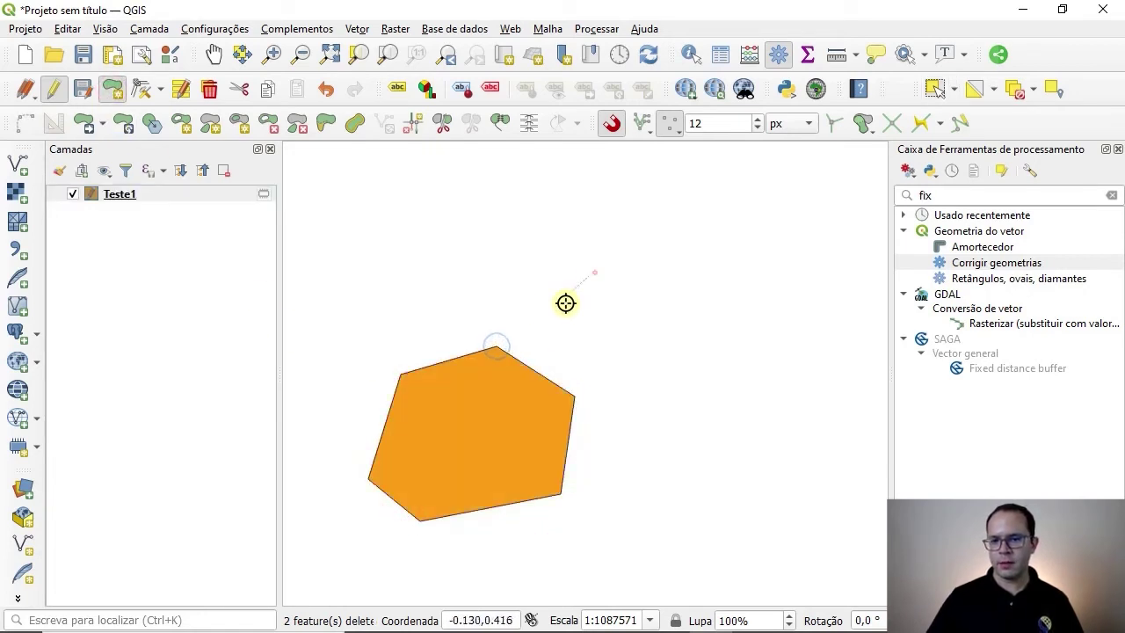
click(575, 358)
click(634, 400)
click(692, 353)
click(695, 299)
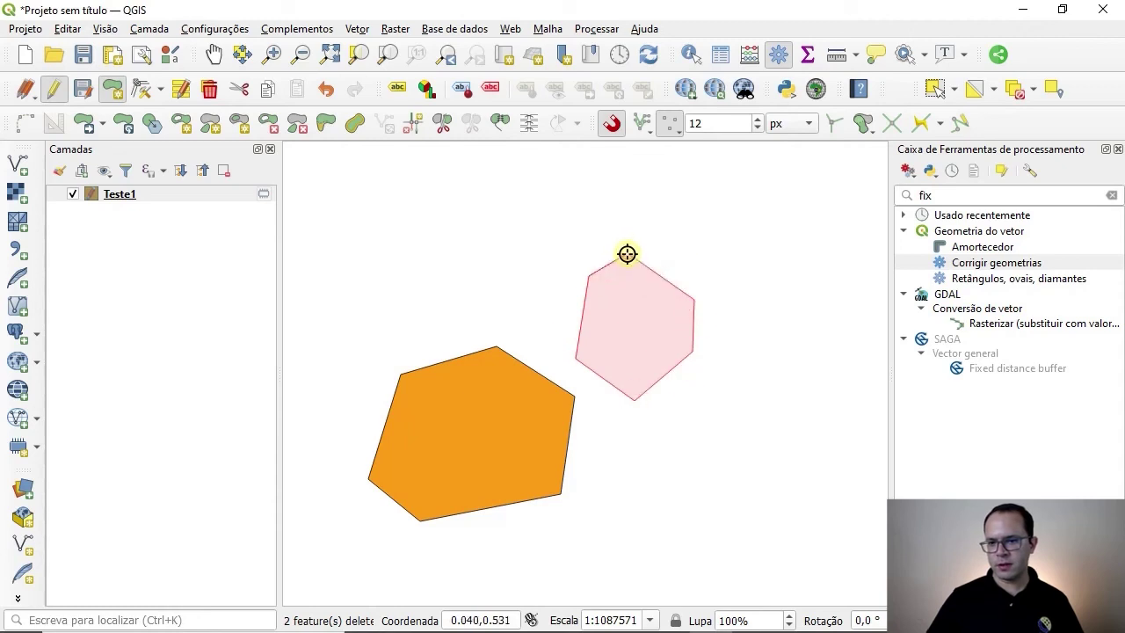
click(627, 254)
right_click(617, 246)
Digitize a five-sided polygon to the right of the smaller hexagon, without touching it.
click(753, 231)
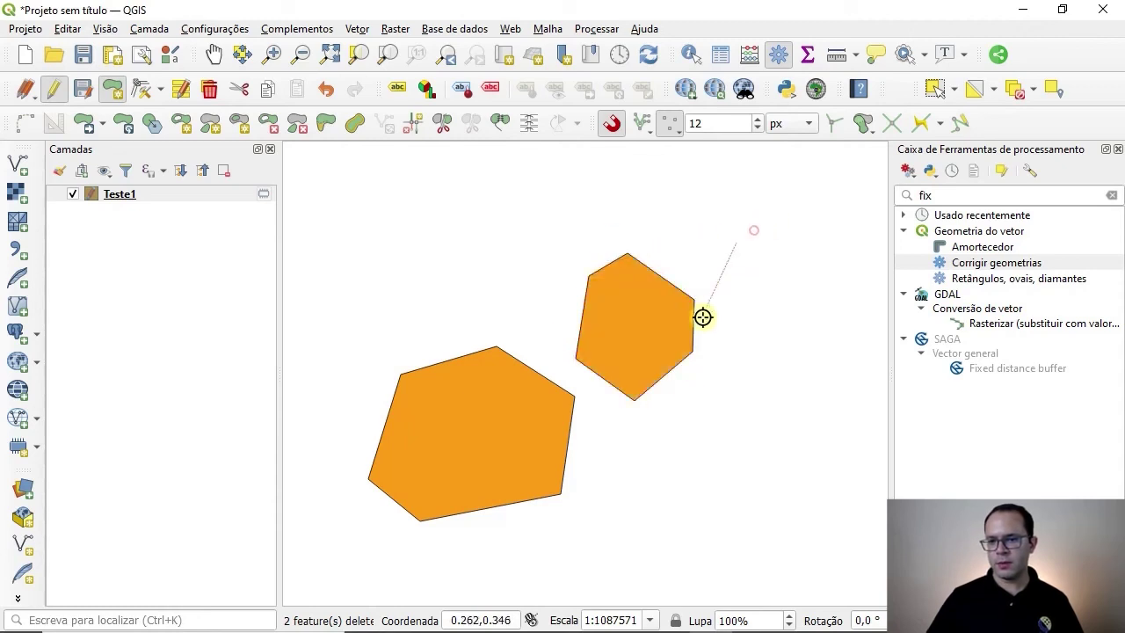
click(737, 344)
click(807, 339)
click(840, 296)
click(798, 227)
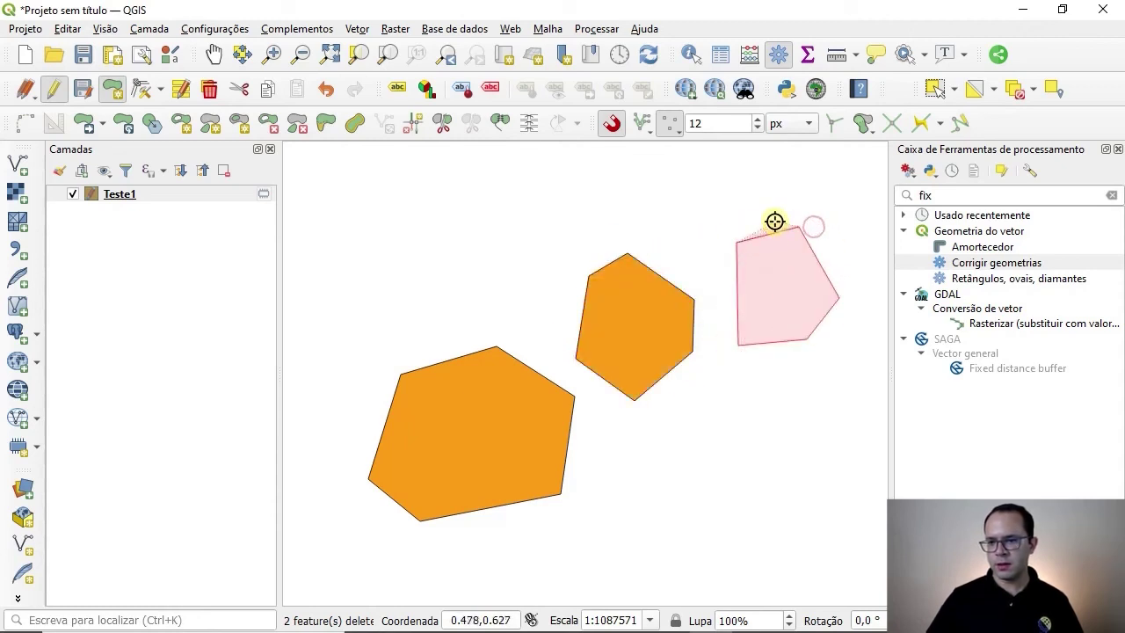
right_click(774, 222)
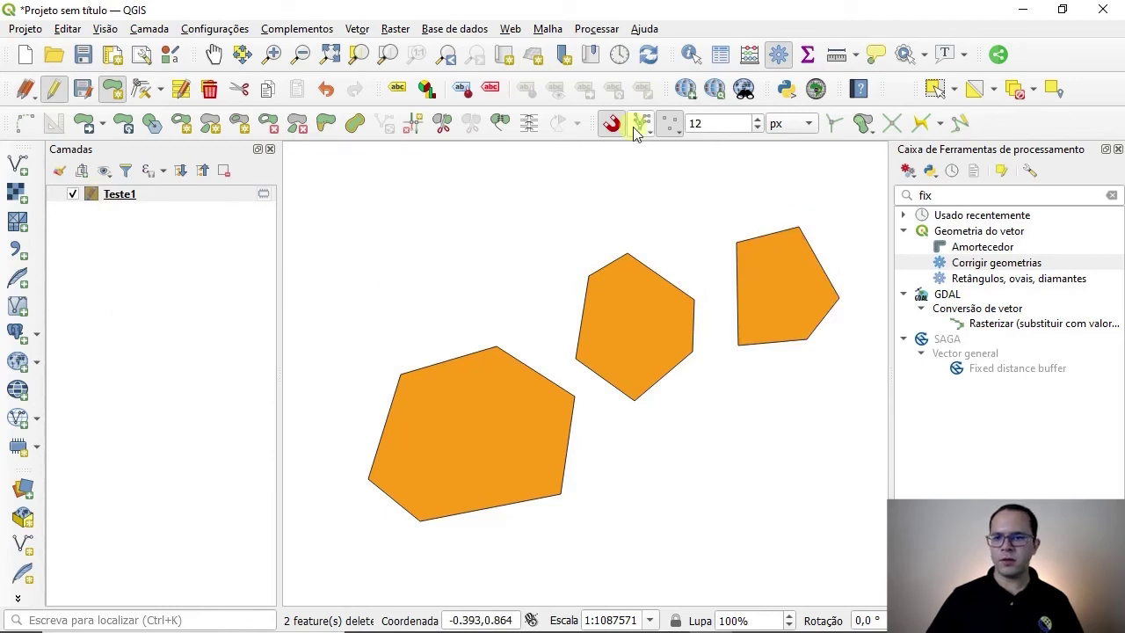
Select the three separate polygons on the Teste1 layer and merge them into one feature.
click(935, 88)
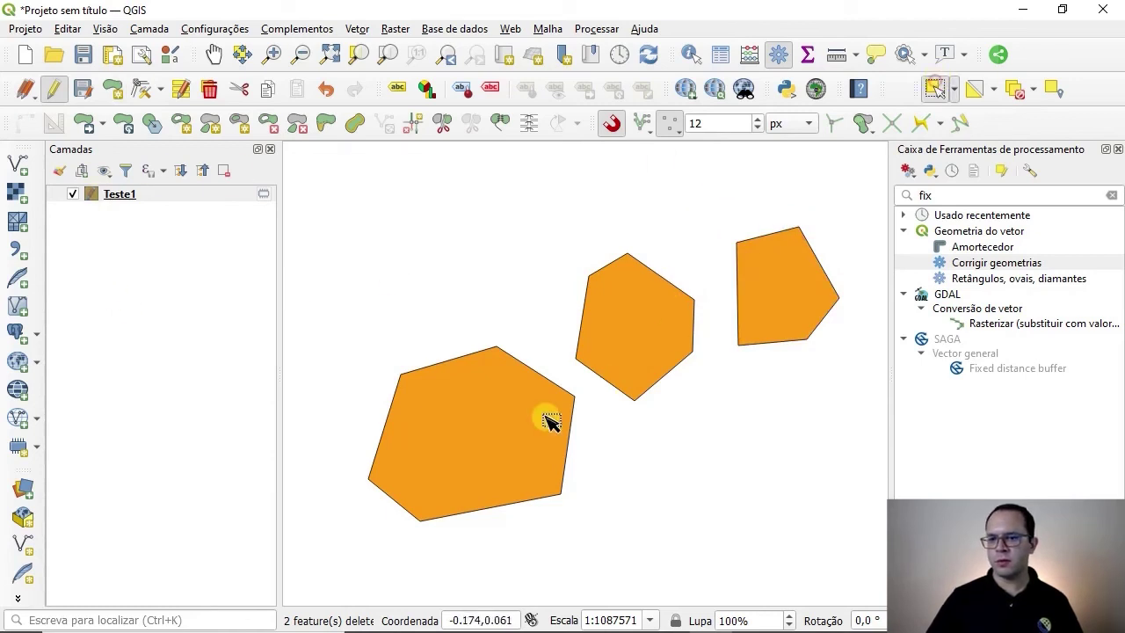
click(545, 420)
shift+click(654, 330)
shift+click(761, 295)
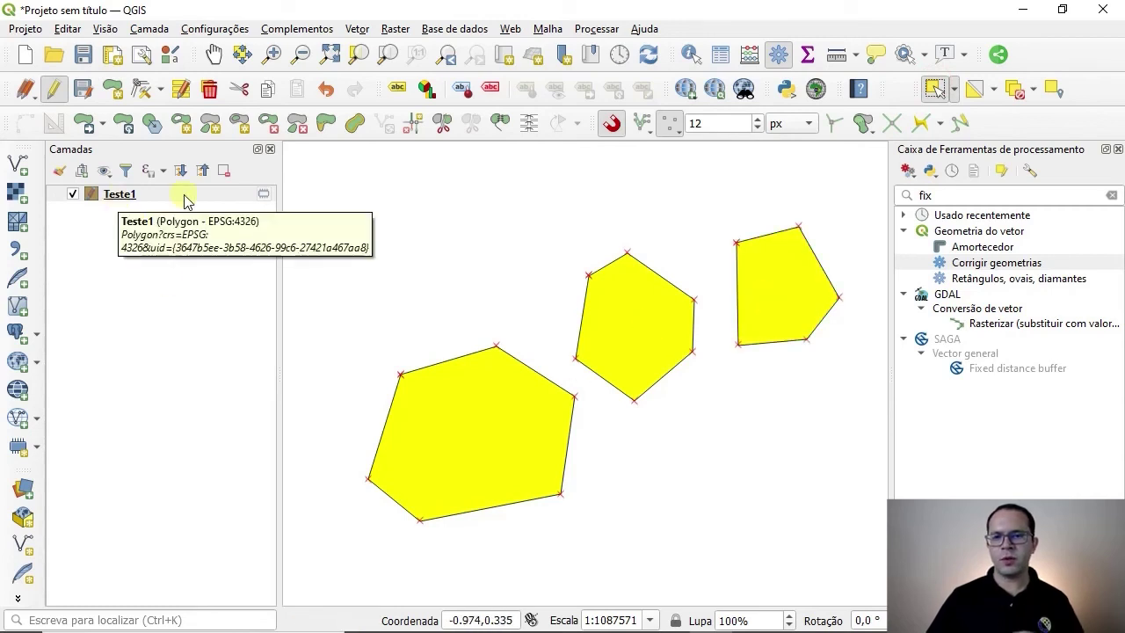
click(500, 124)
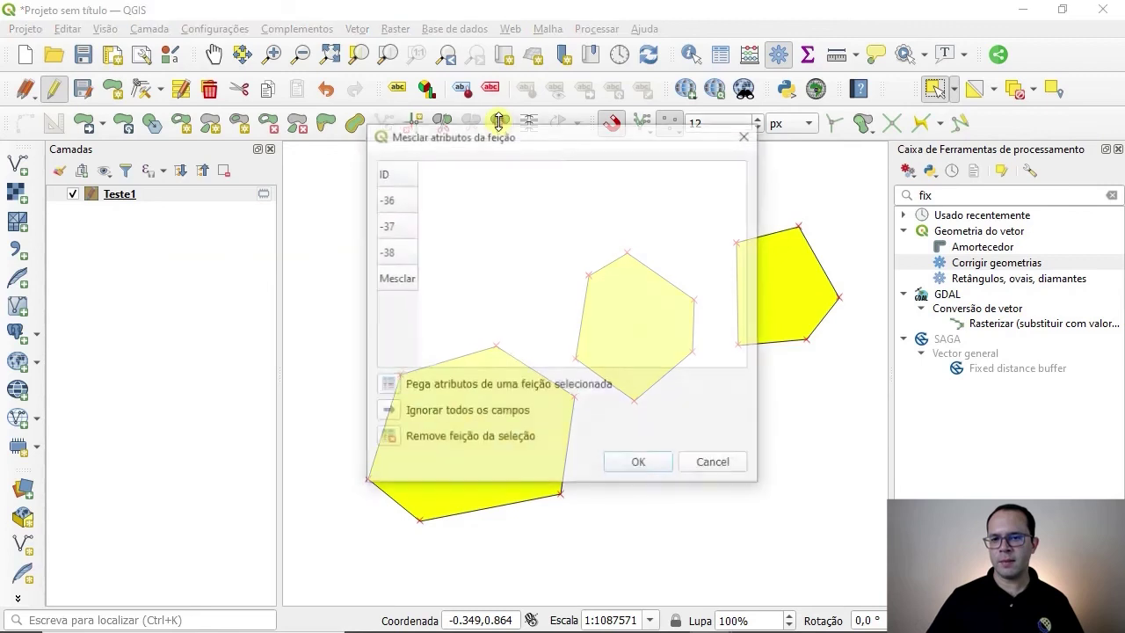
click(639, 466)
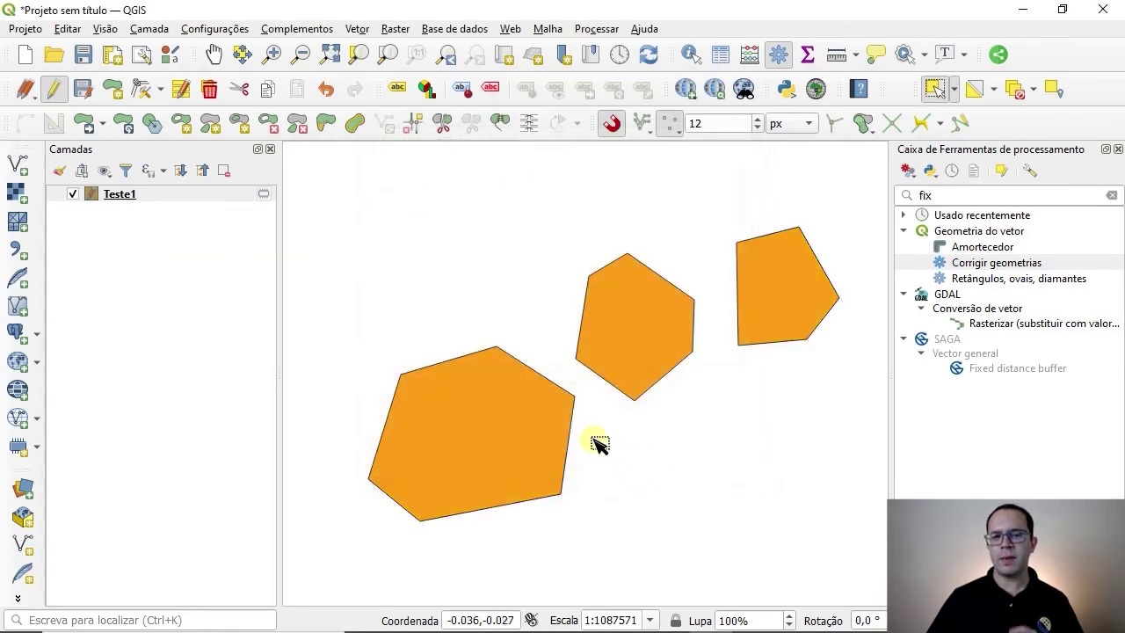
Select the merged feature and try to save the Teste1 layer's edits.
click(512, 433)
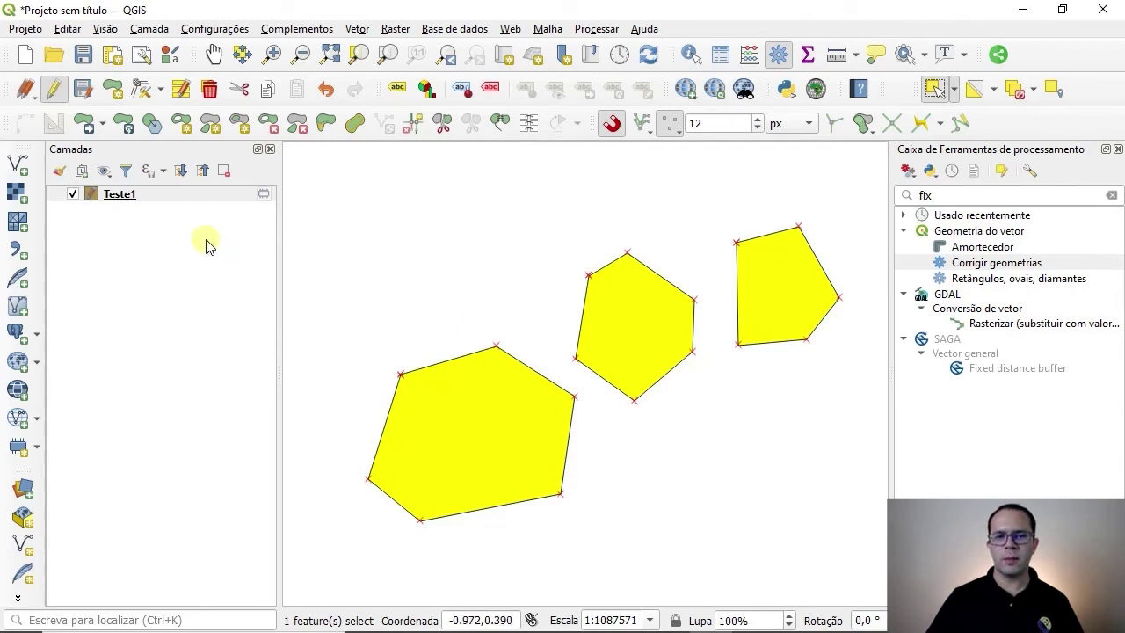
click(119, 196)
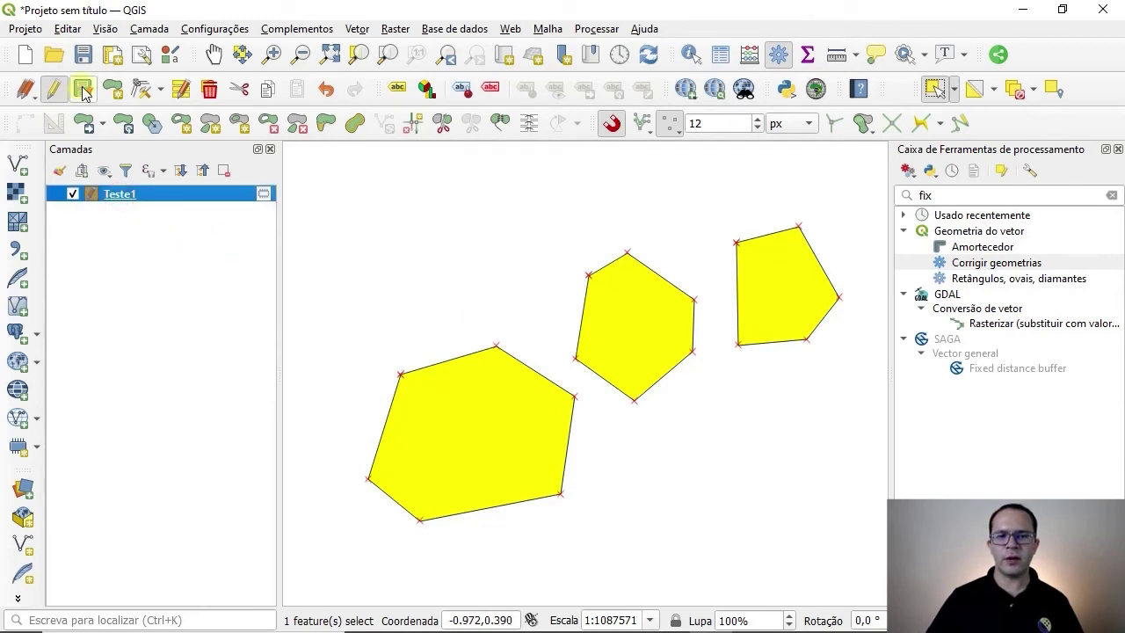
click(82, 89)
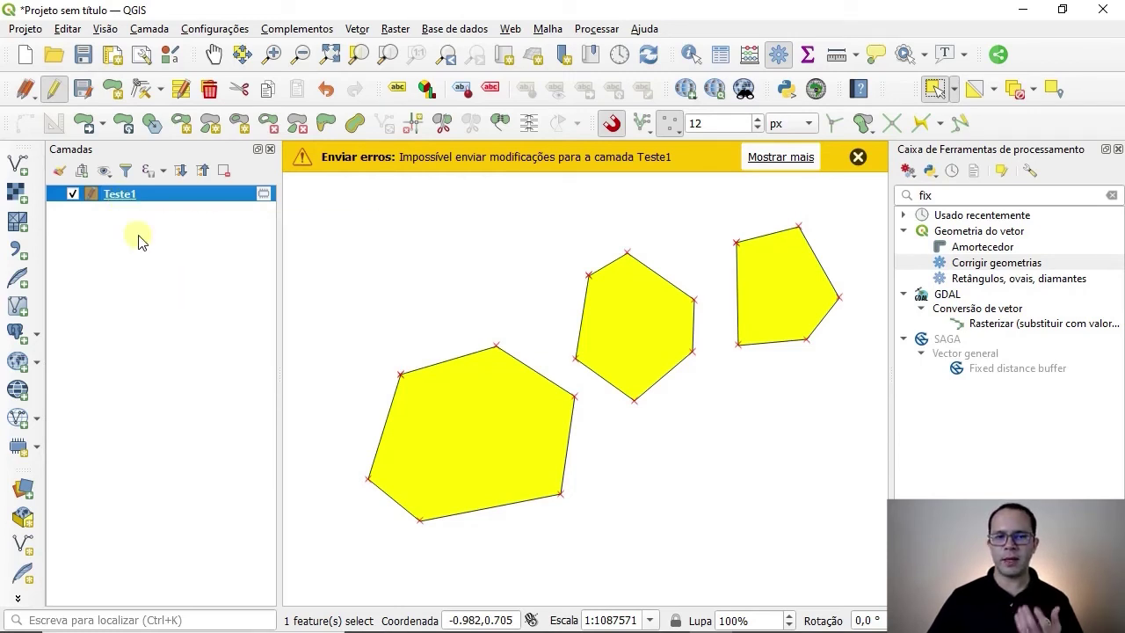
click(859, 158)
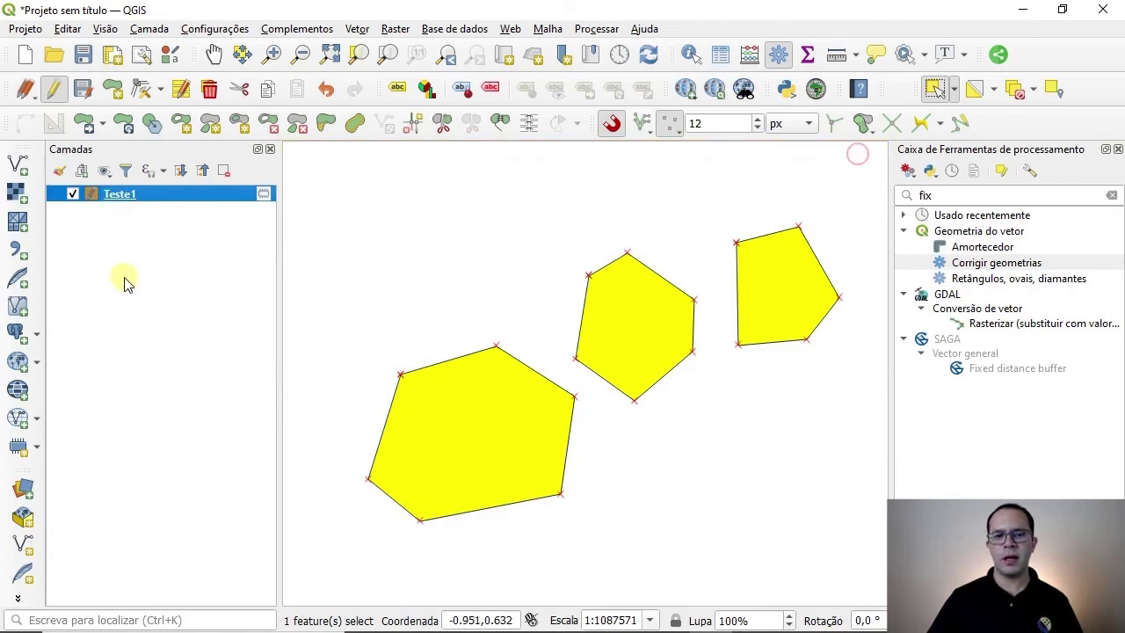
Create a temporary scratch layer named Teste 2 with Multipolígono geometry in EPSG:4326 - WGS 84.
click(18, 450)
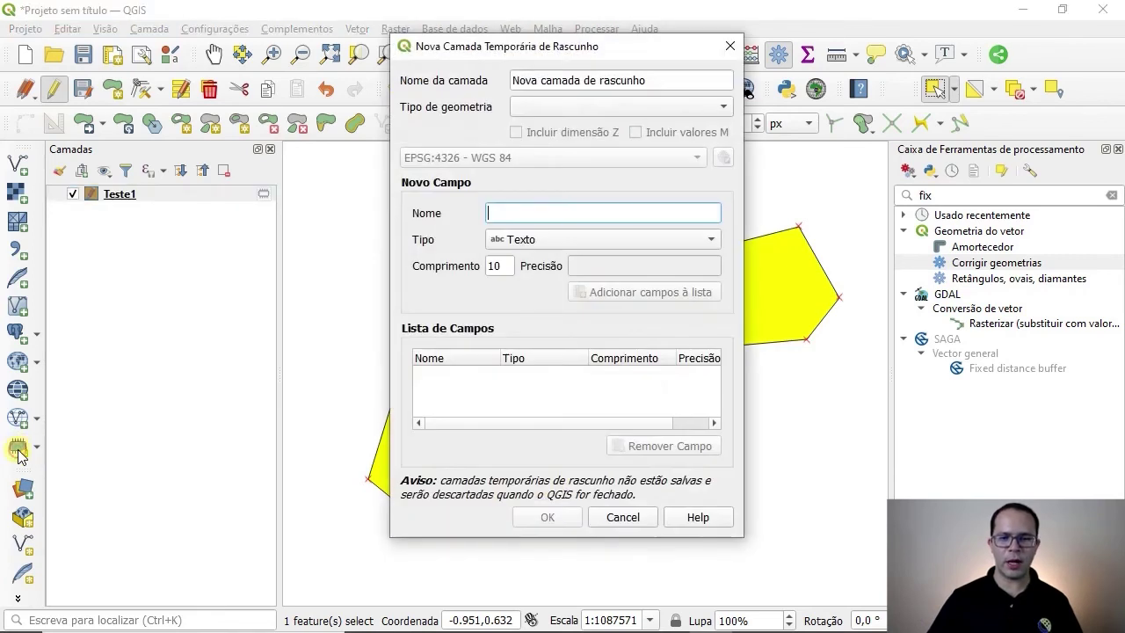
click(703, 80)
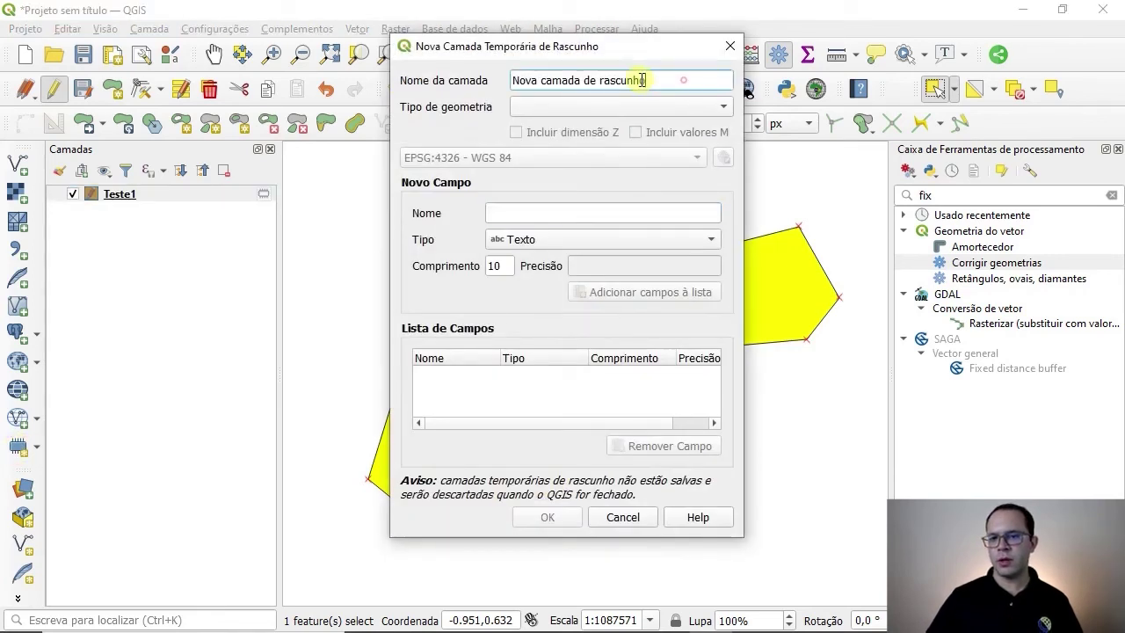
drag(704, 80, 508, 80)
text(Teste 2)
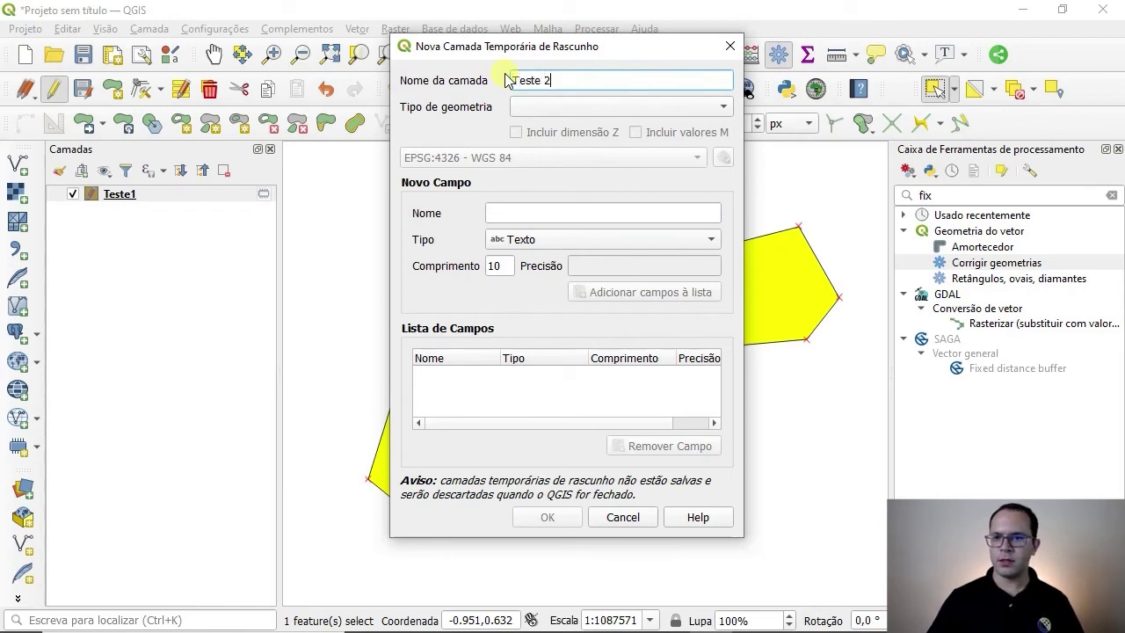
click(593, 106)
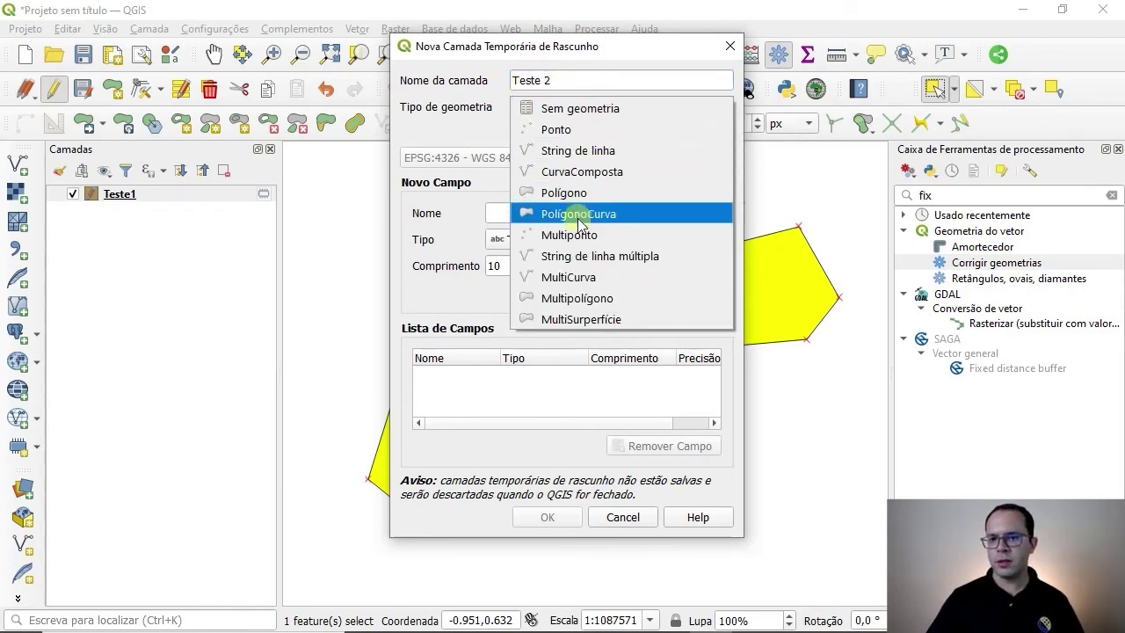
click(589, 297)
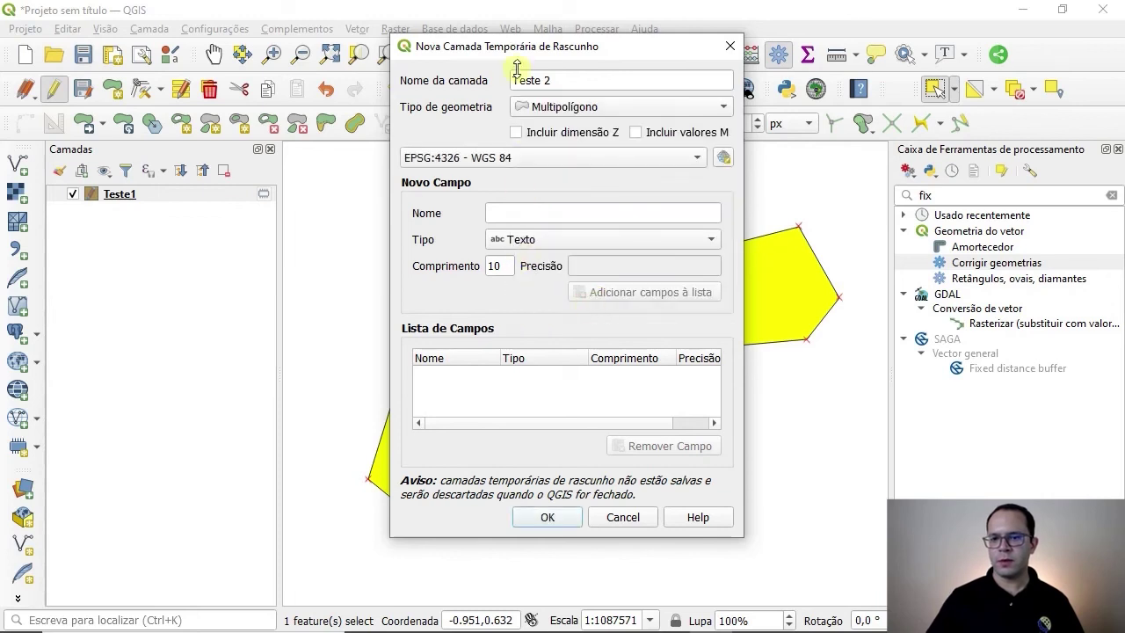
click(547, 519)
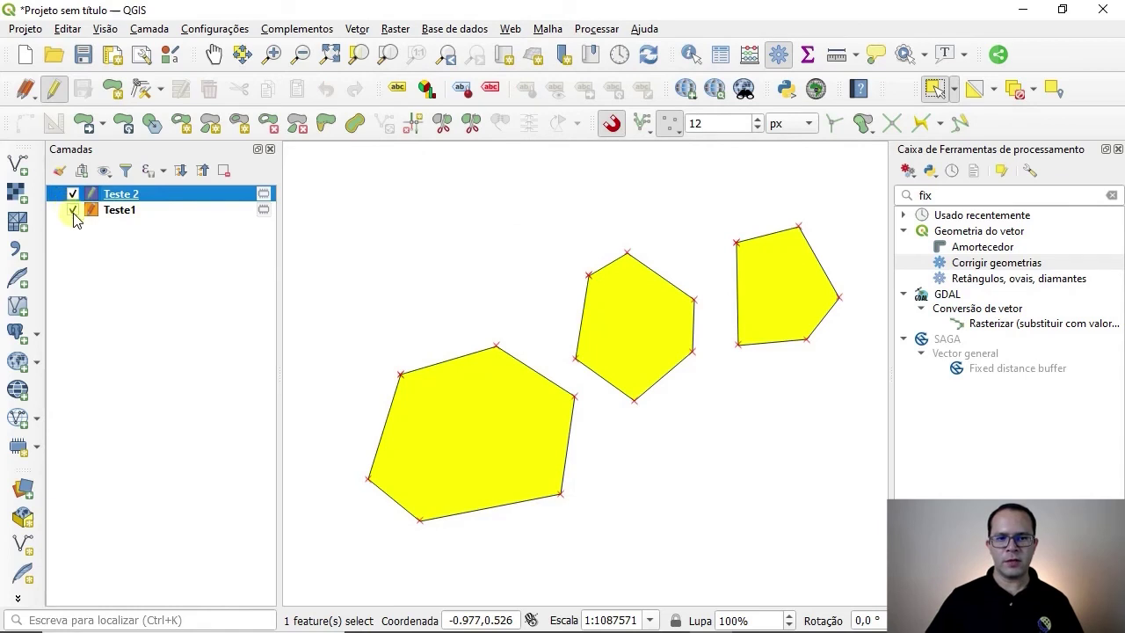
Hide the Teste1 layer and make Teste 2 the active layer.
click(73, 211)
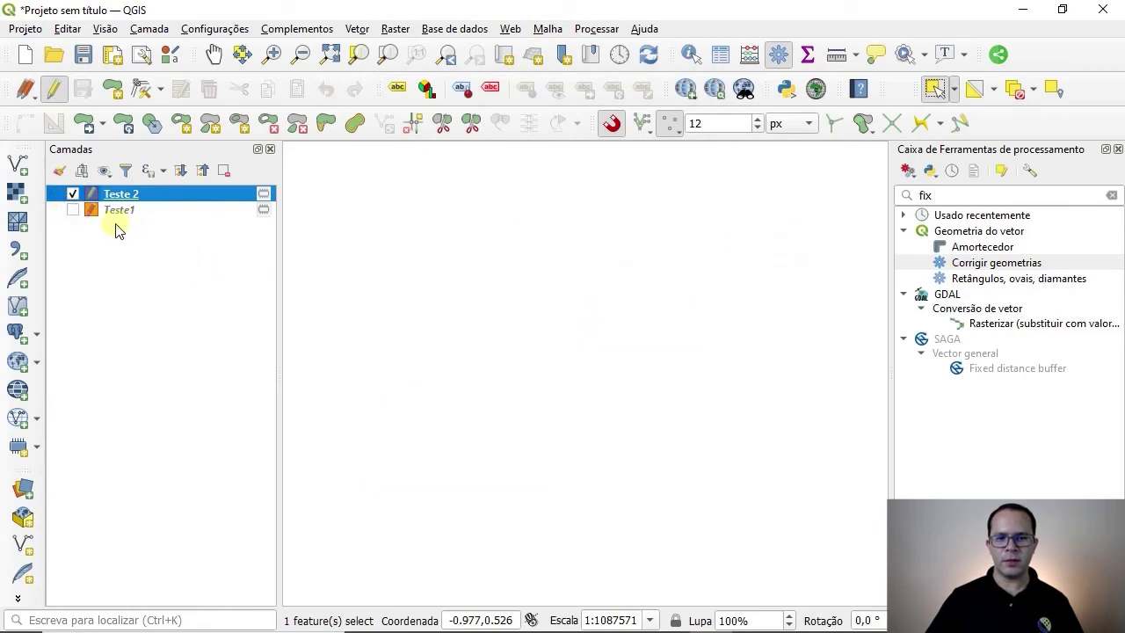
click(111, 210)
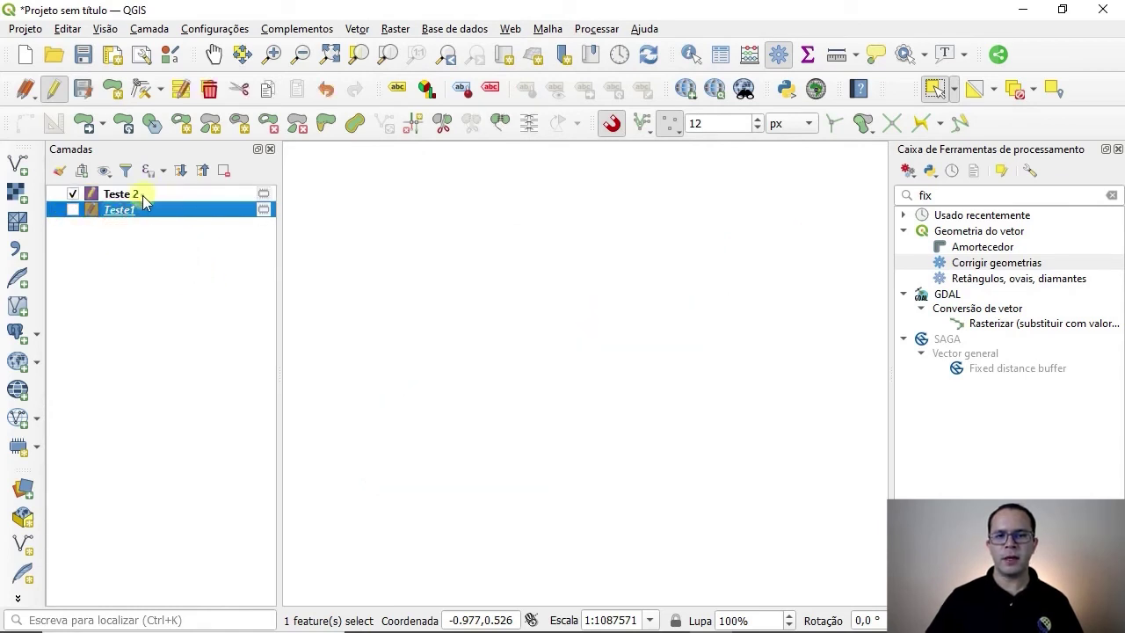
click(142, 195)
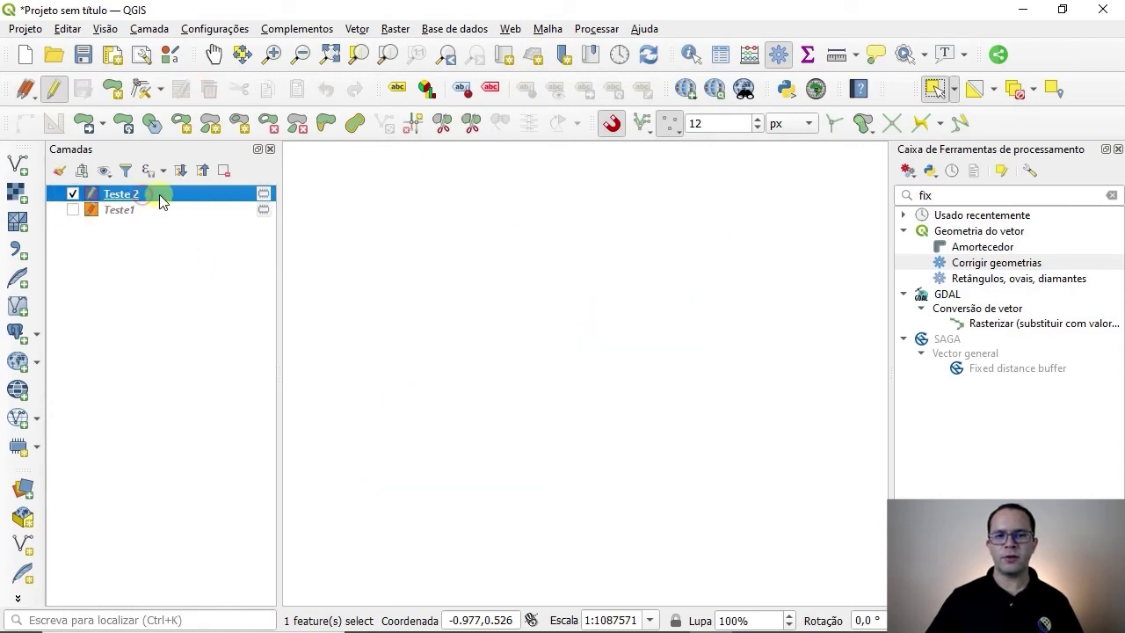
Digitize a tall six-sided polygon in the left part of the map on the Teste 2 layer.
click(115, 90)
click(376, 338)
click(379, 453)
click(424, 500)
click(487, 458)
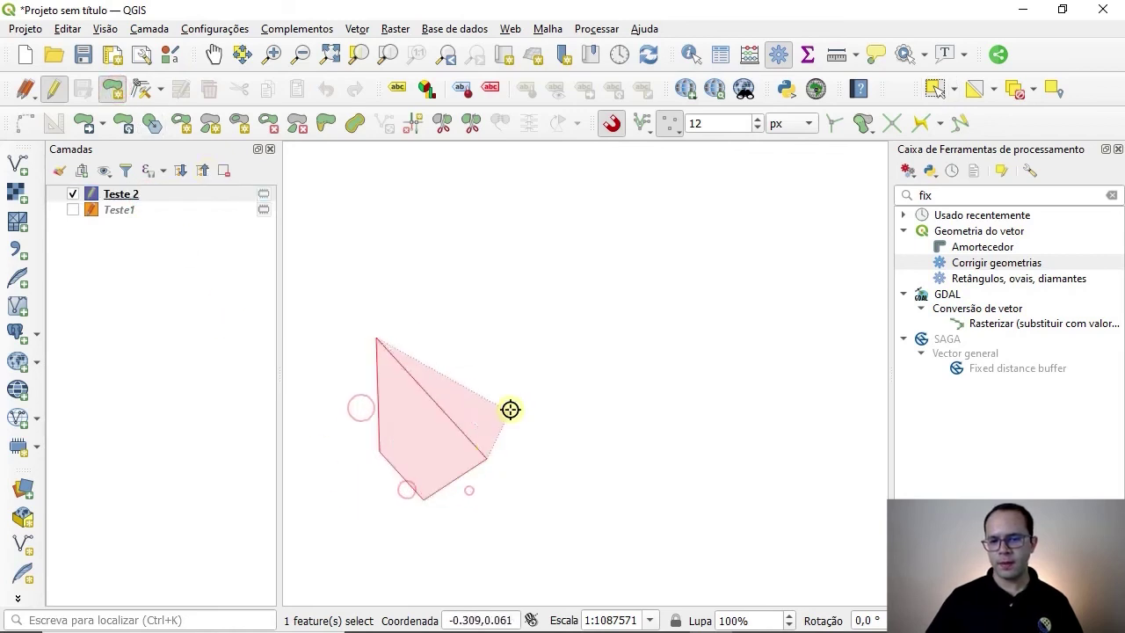
click(509, 374)
click(468, 283)
right_click(469, 283)
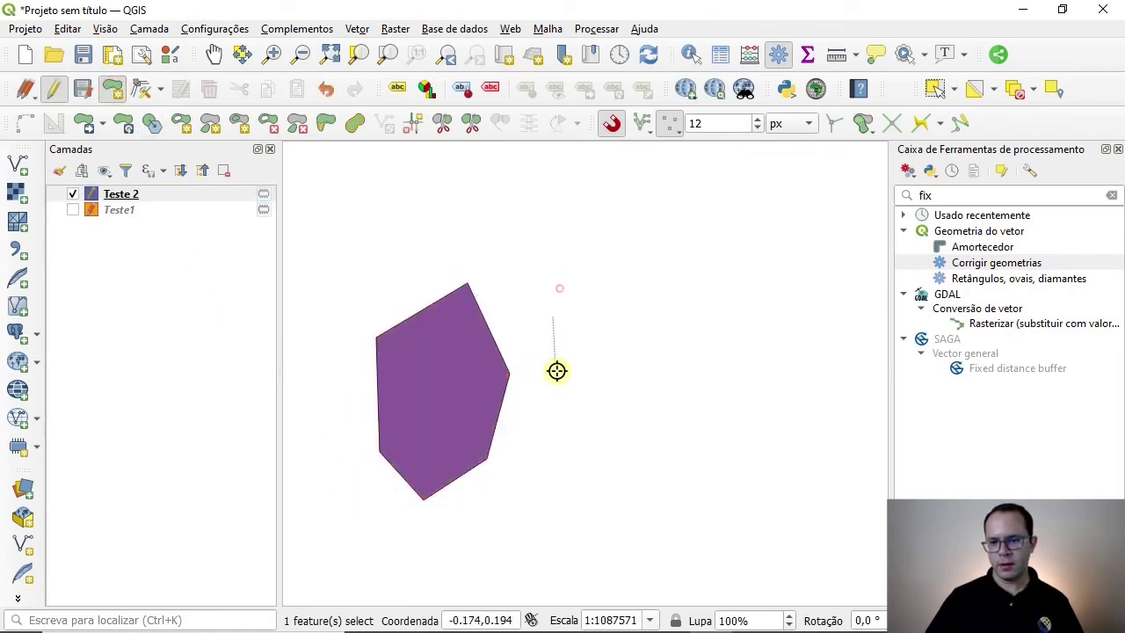
Digitize a second six-sided polygon to the right of the tall one, leaving a gap between them.
click(571, 397)
click(640, 438)
click(673, 380)
click(671, 306)
click(608, 272)
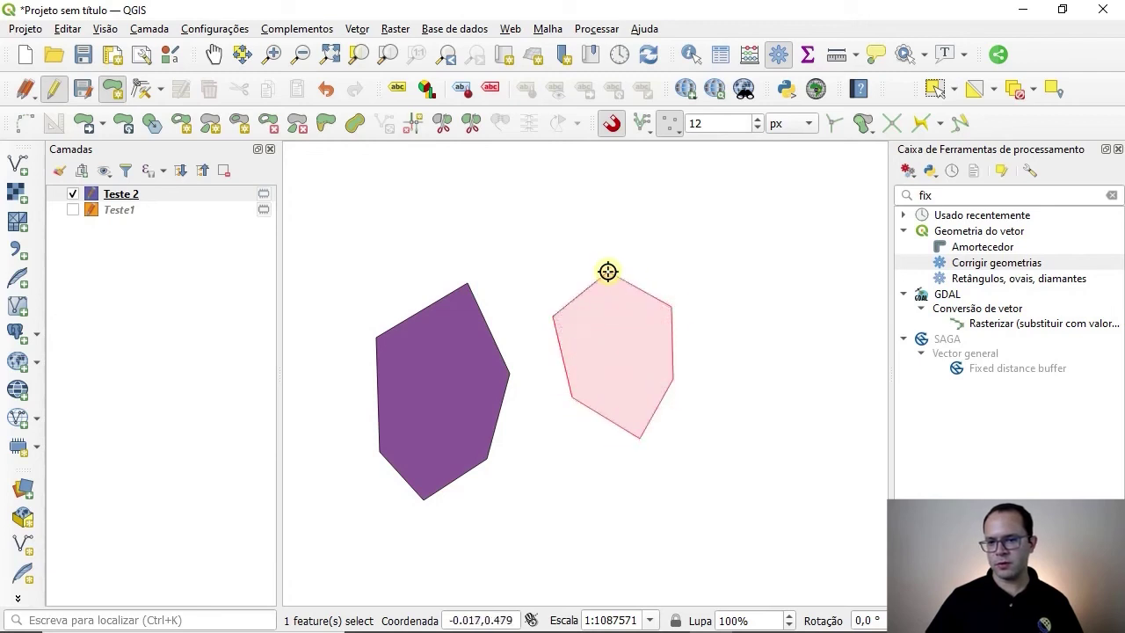
right_click(608, 272)
Digitize a smaller six-sided polygon in the upper-right part of the map, apart from the other two.
click(769, 239)
click(737, 292)
click(765, 339)
click(817, 335)
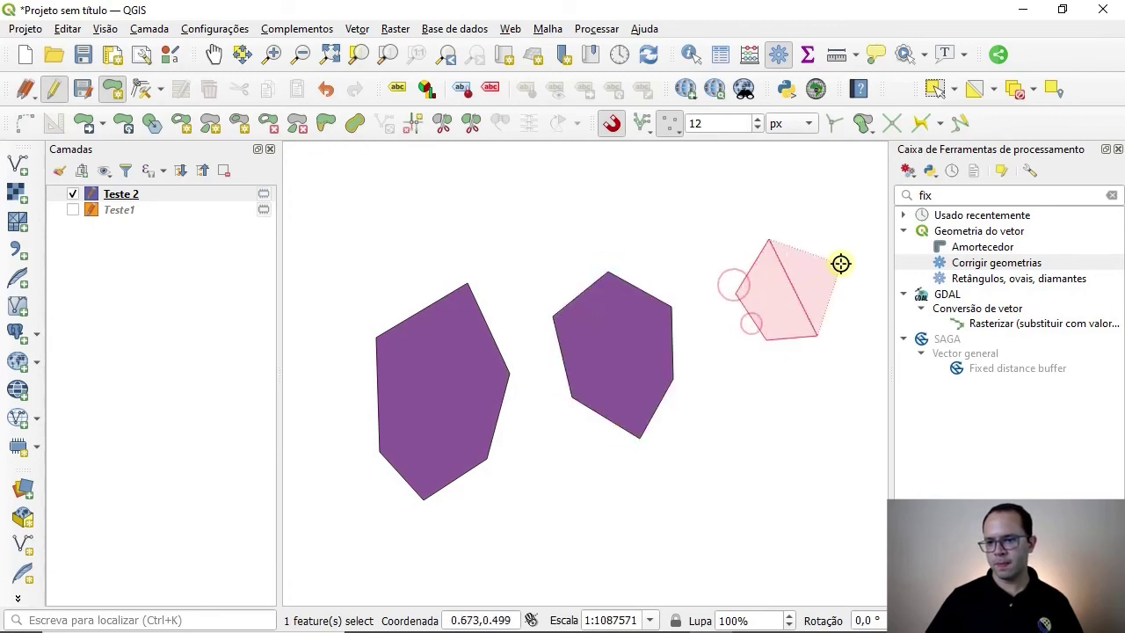
click(841, 264)
right_click(804, 238)
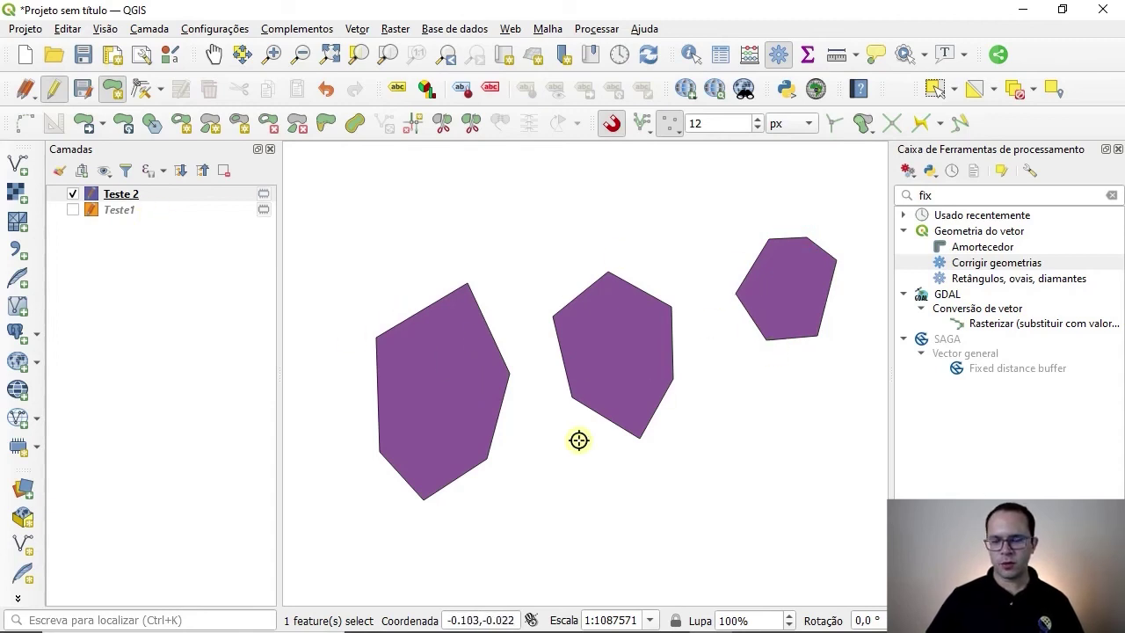
Merge all three polygons of the Teste 2 layer into one feature and save the layer edits.
key(ctrl+a)
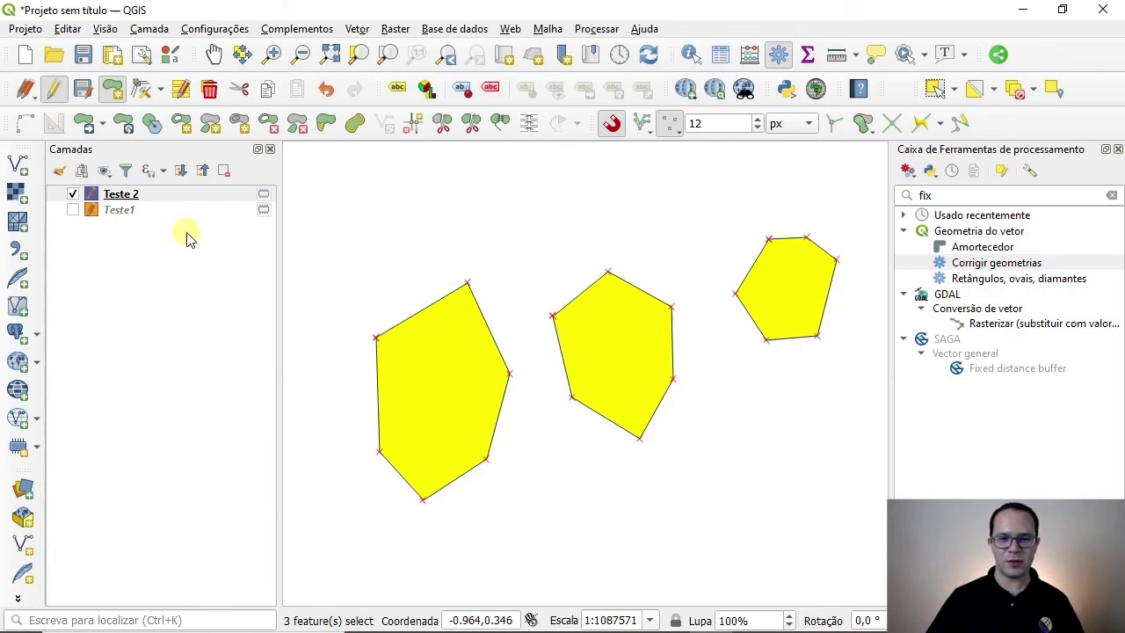
click(123, 194)
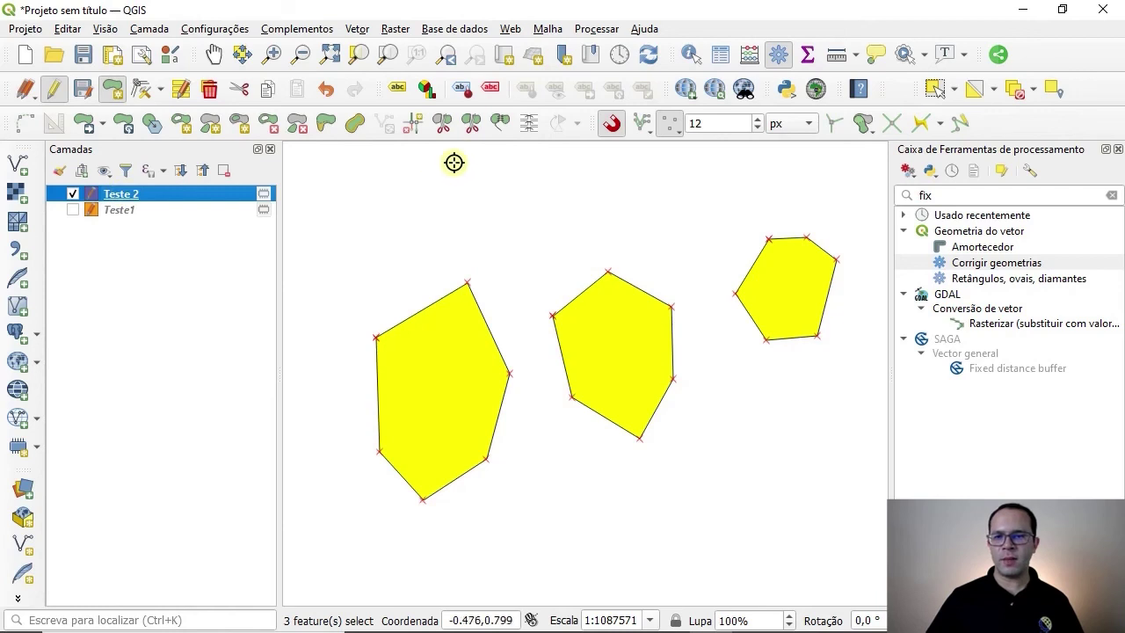
click(500, 126)
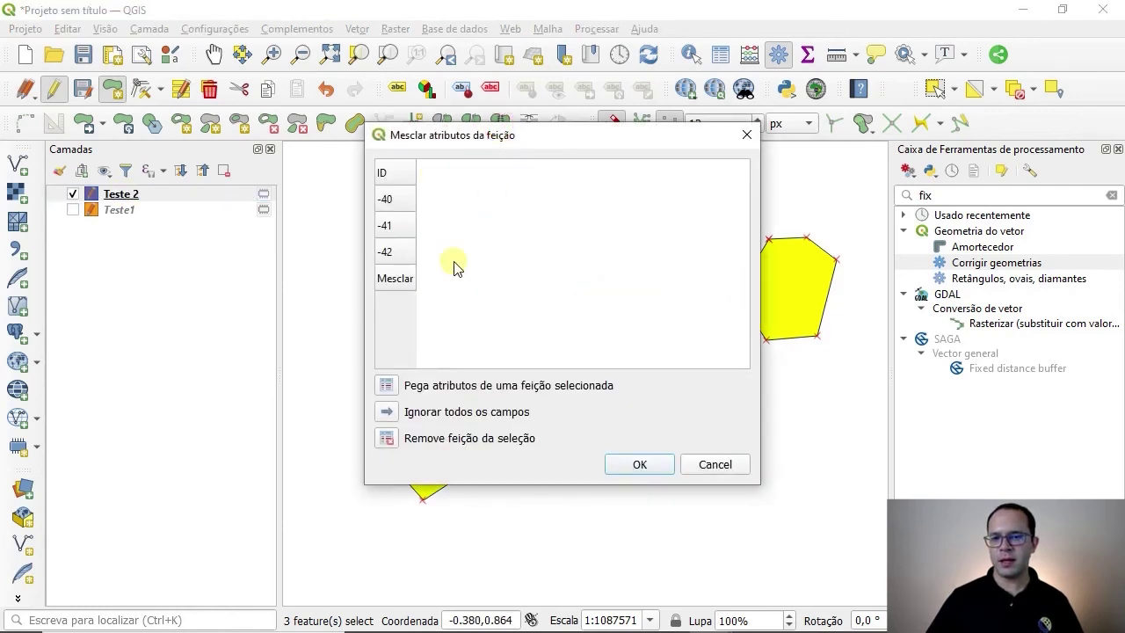
click(635, 466)
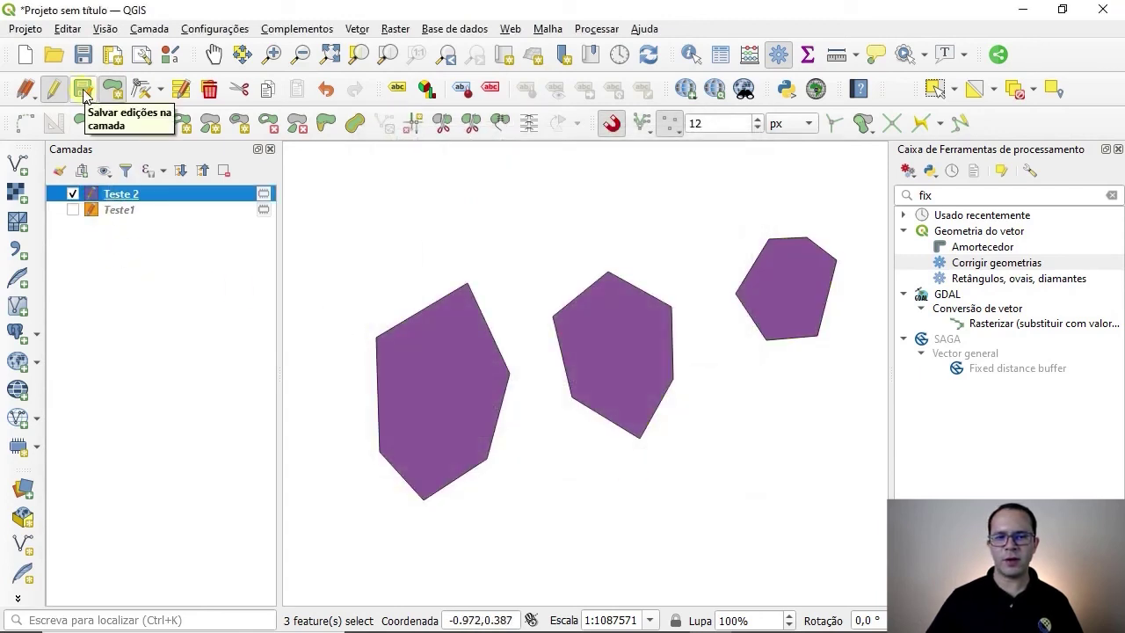
click(85, 95)
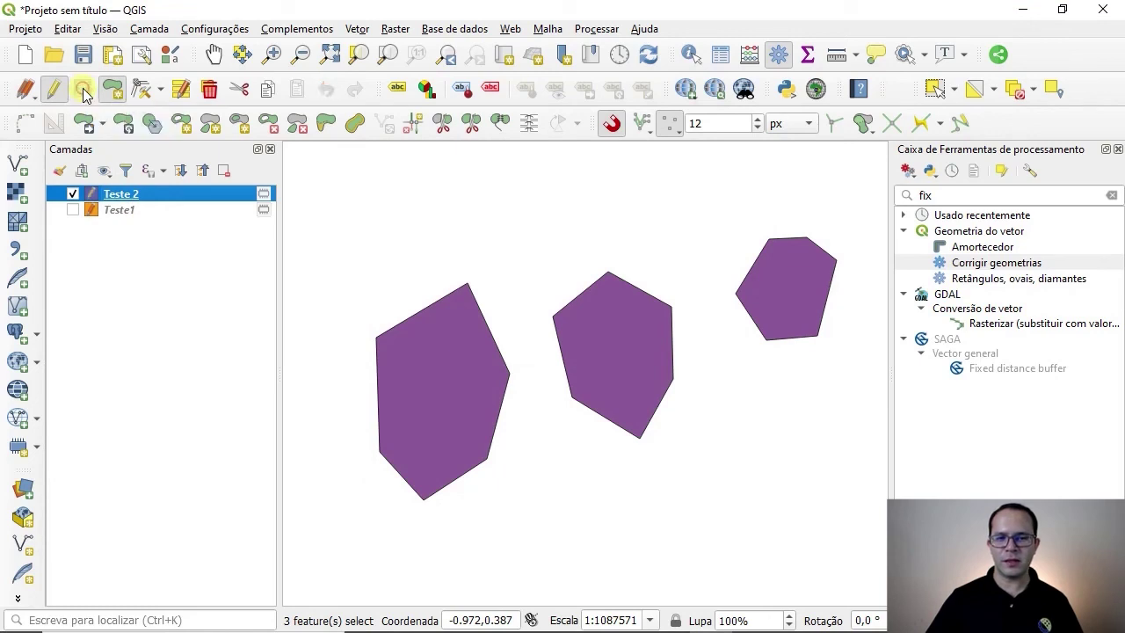
Make Teste1 the active layer again.
click(112, 214)
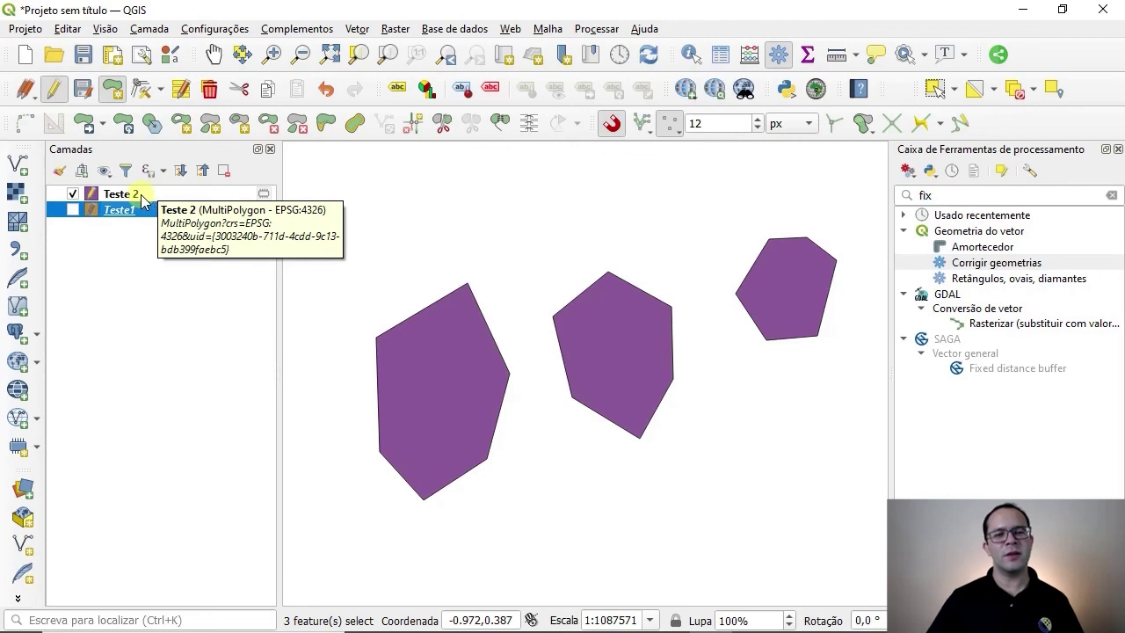
click(141, 197)
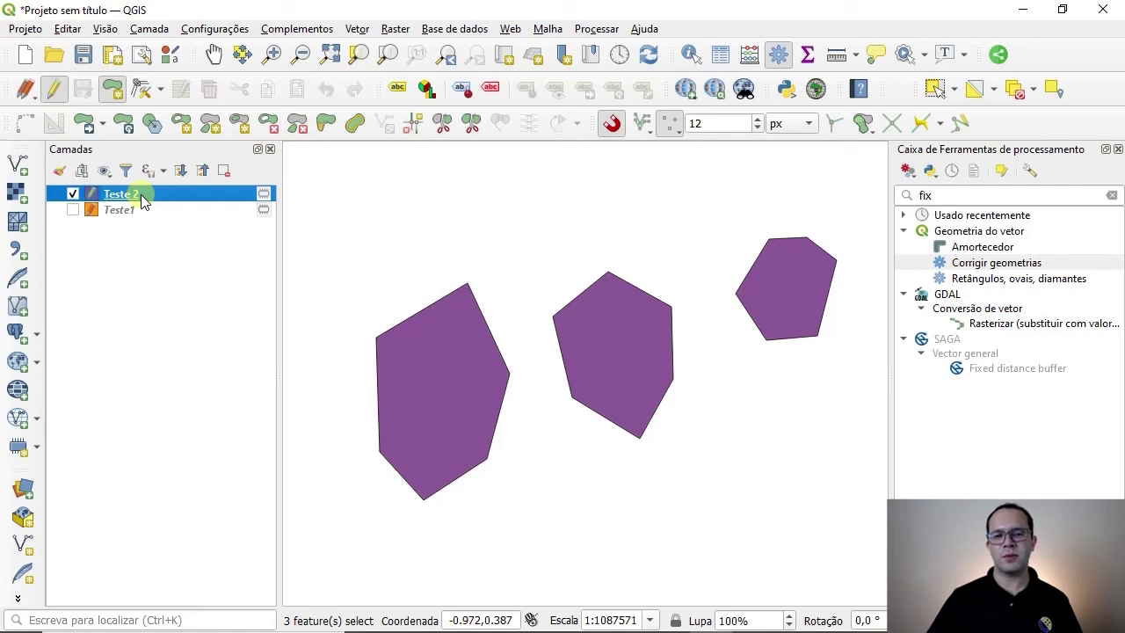
click(143, 207)
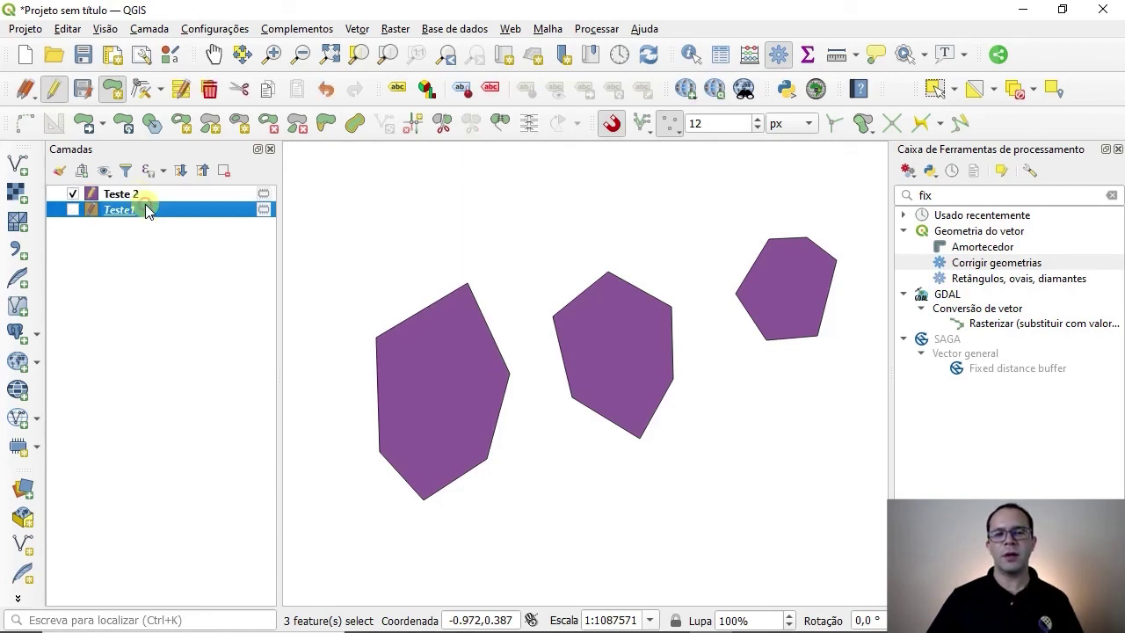